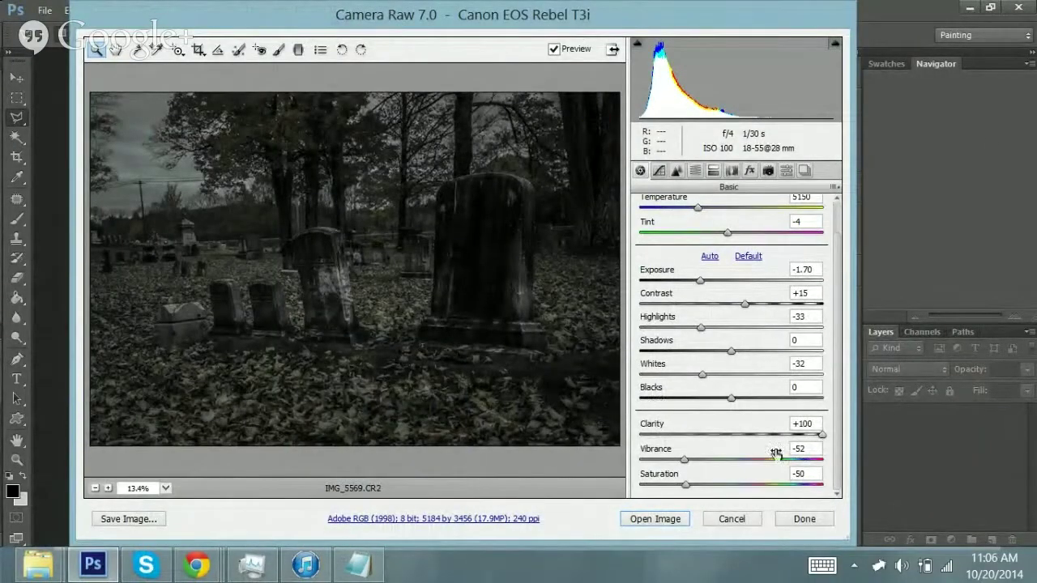
- Drop Exposure to -1.70 with Vibrance -52 and Saturation -50, then open the photo in Photoshop
drag(700, 283, 685, 283)
key(Return)
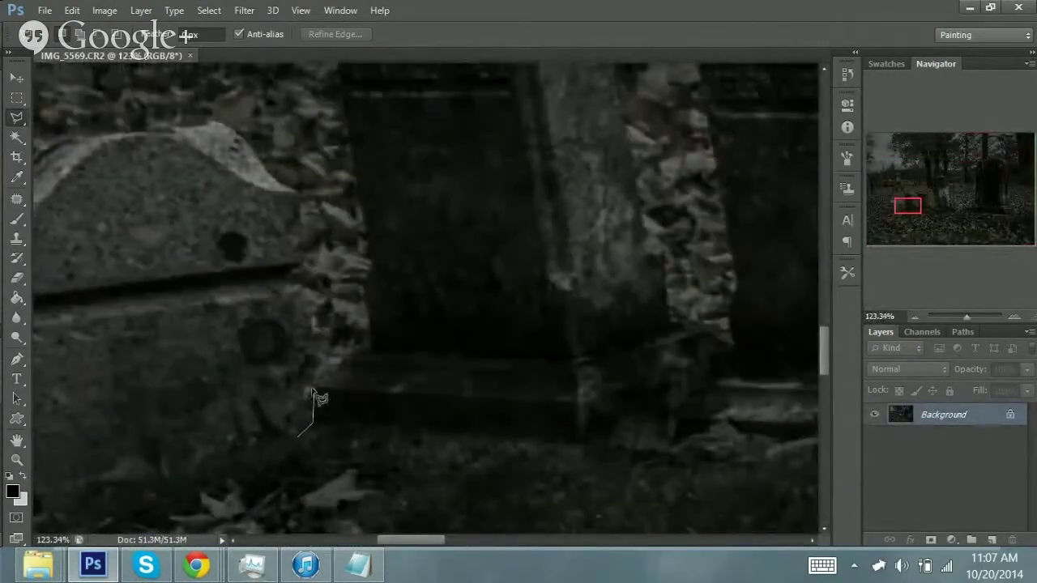
- Trace the outline of the three small tombstones with Polygonal Lasso points, panning along
scroll(348, 111, up, 4)
click(364, 93)
scroll(413, 101, up, 1)
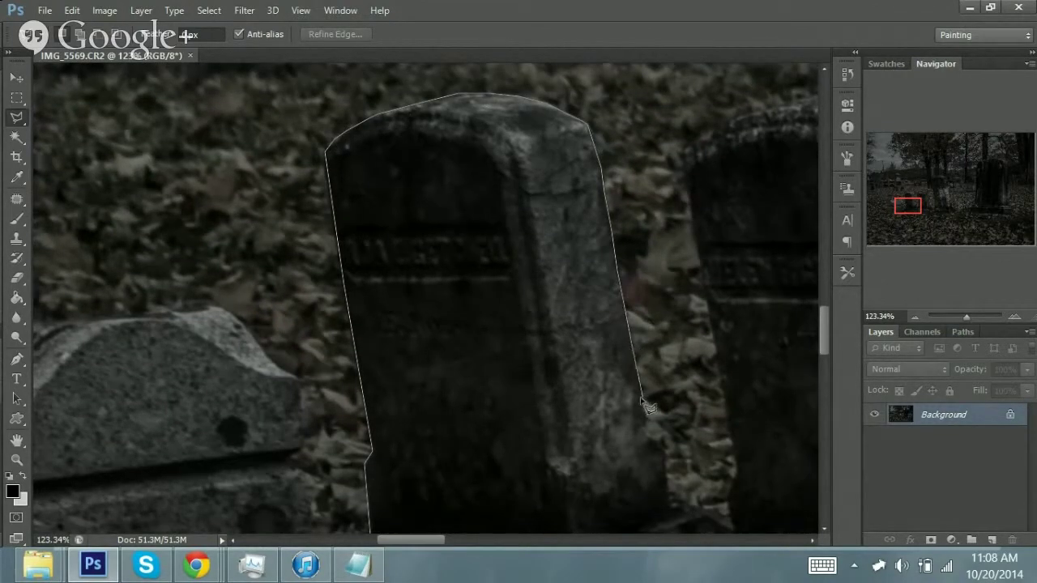
scroll(648, 405, down, 2)
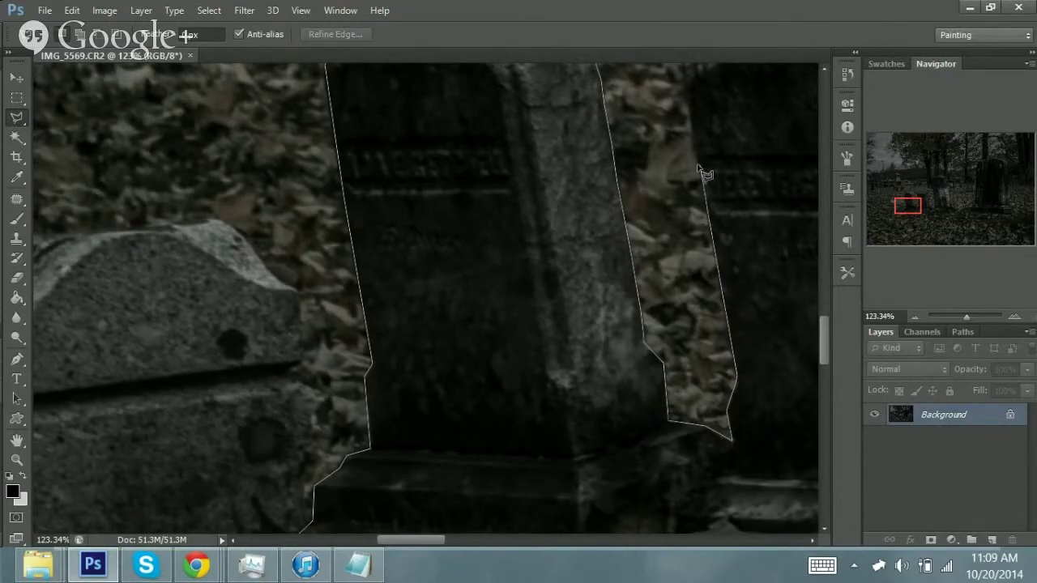
scroll(703, 173, up, 2)
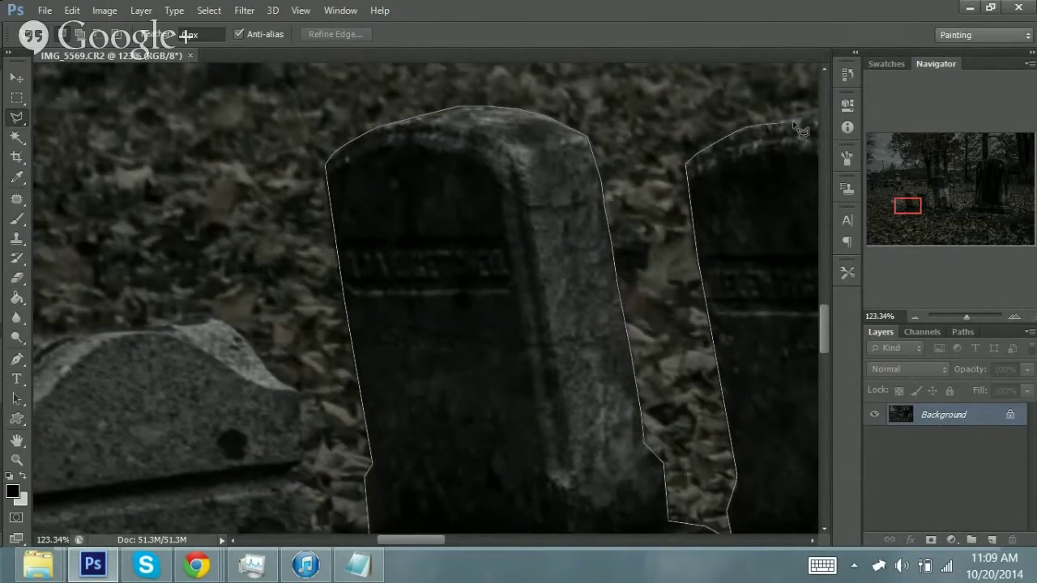
scroll(713, 114, right, 2)
scroll(753, 109, right, 2)
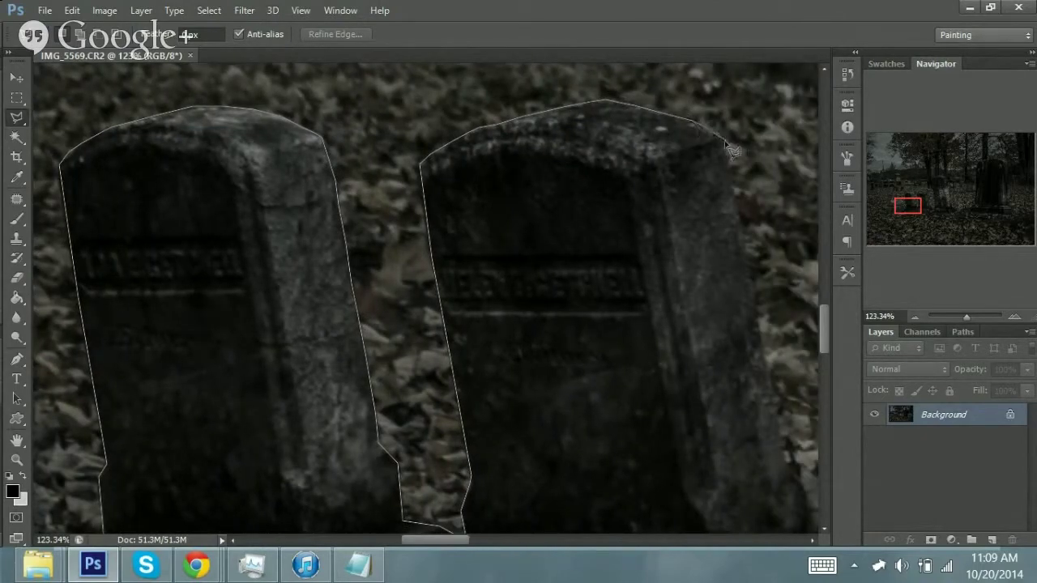
scroll(768, 358, down, 3)
scroll(679, 240, right, 2)
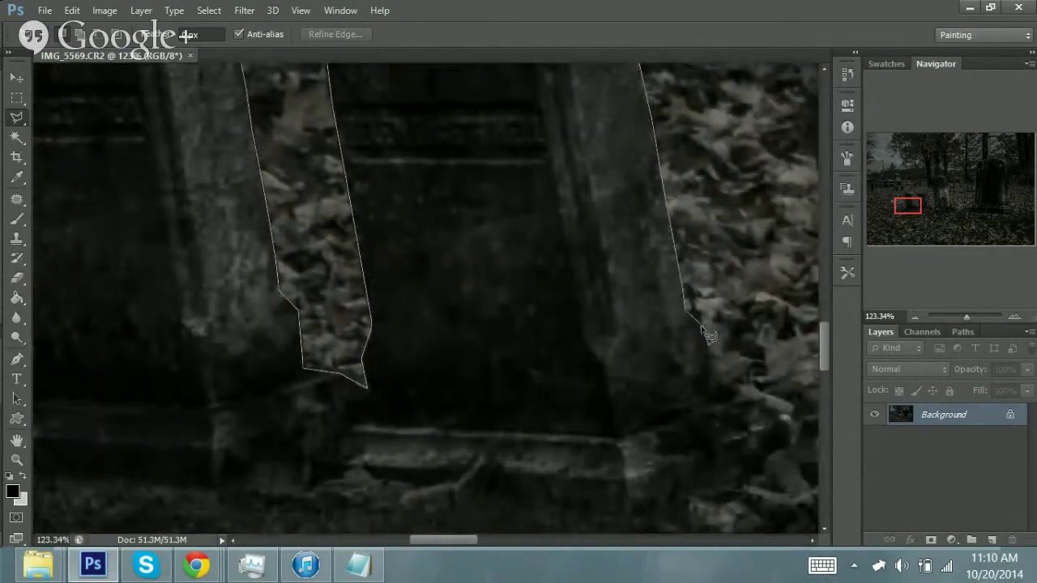
click(705, 383)
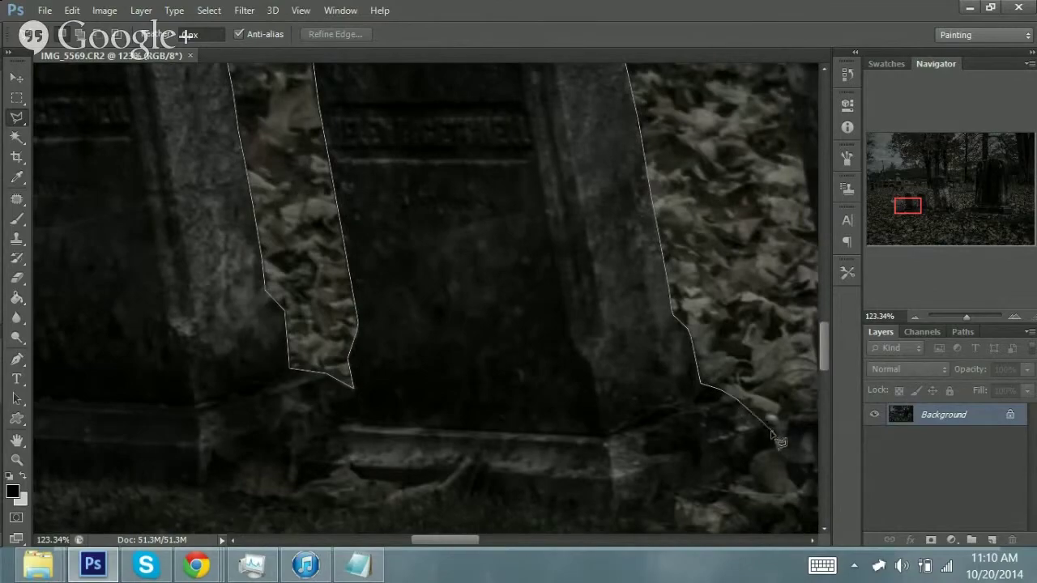
scroll(772, 435, right, 4)
click(497, 422)
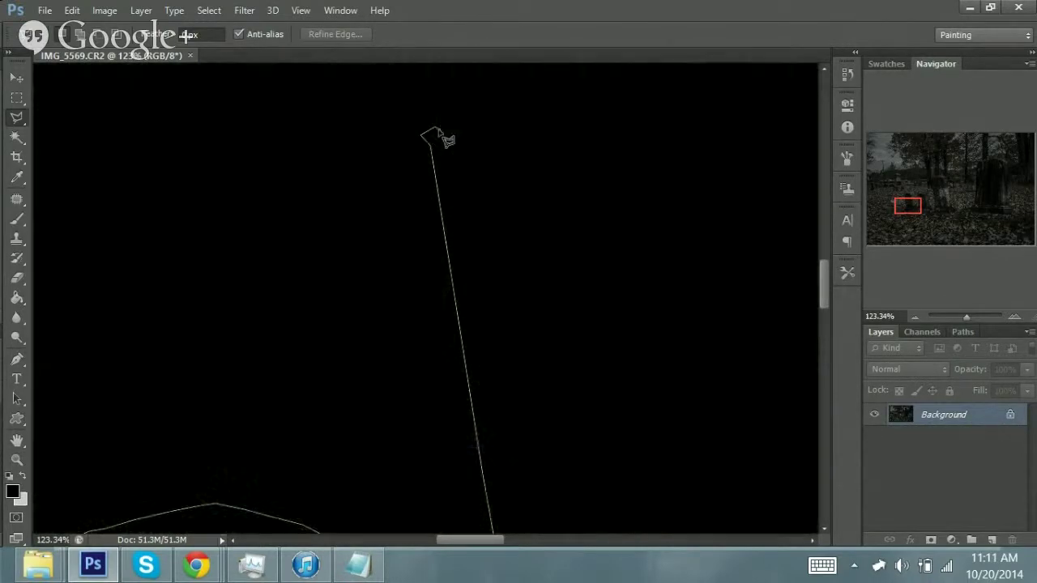
- Finish the outline along the leafy ground and close the selection around the gravestones
scroll(530, 81, up, 2)
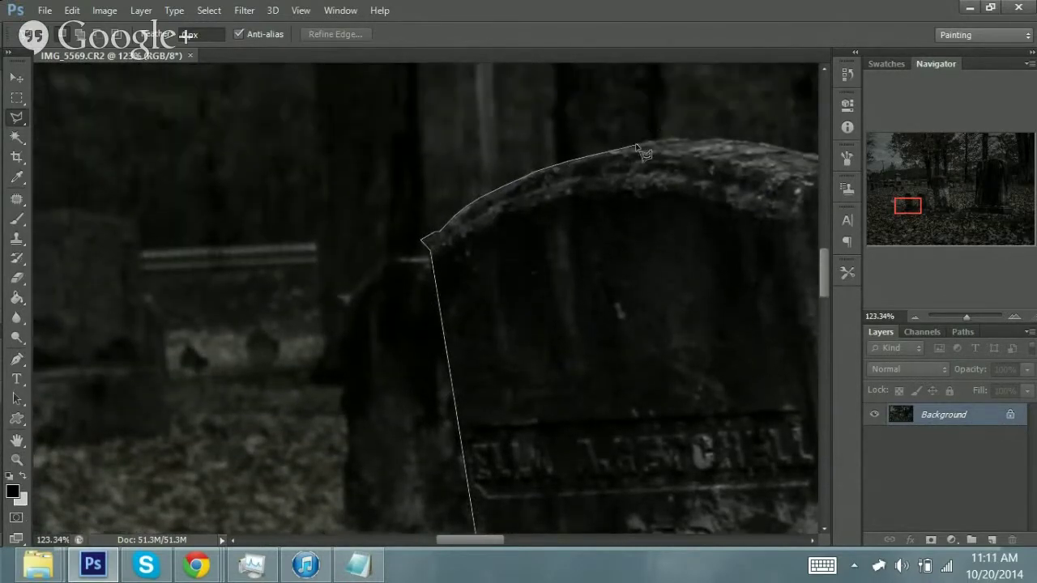
scroll(531, 81, right, 2)
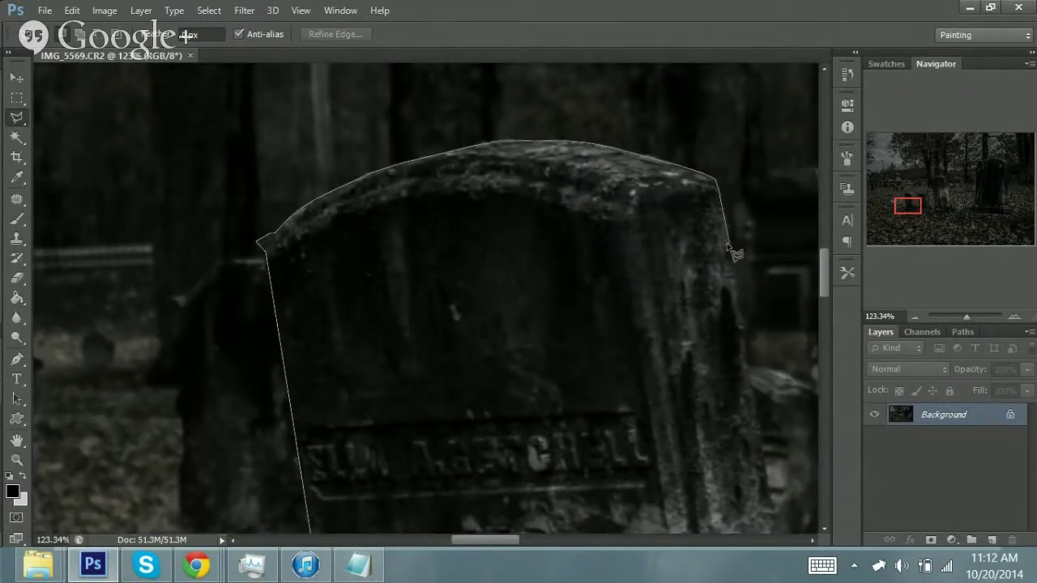
scroll(749, 324, down, 3)
scroll(567, 267, right, 3)
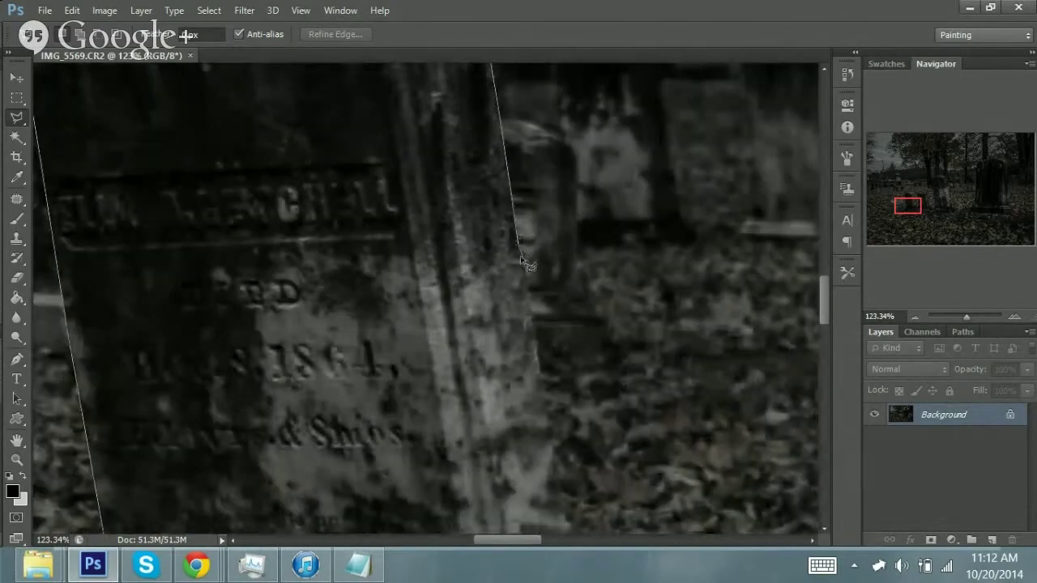
scroll(603, 469, down, 3)
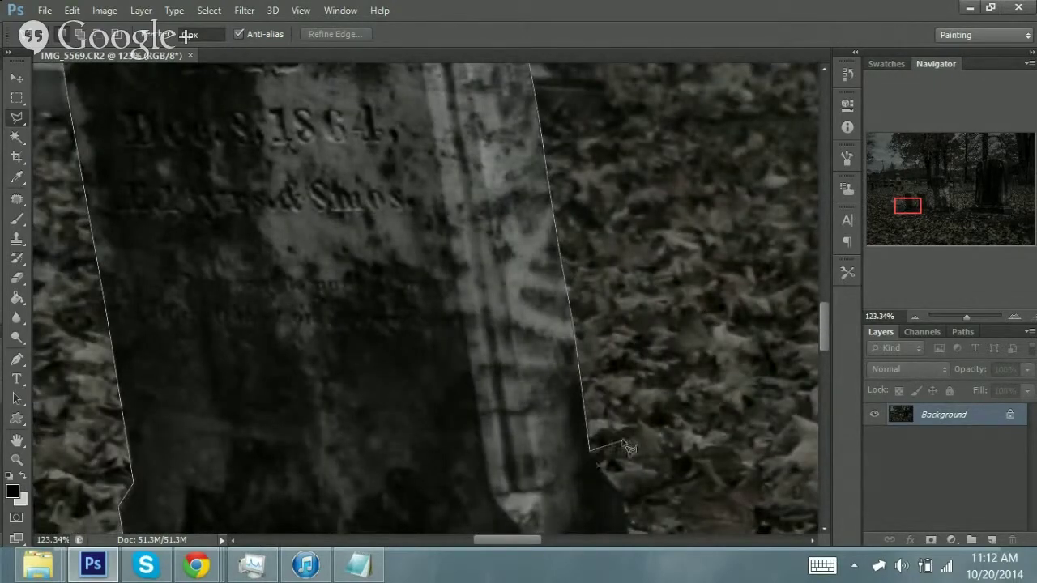
click(590, 454)
click(619, 482)
scroll(626, 498, down, 3)
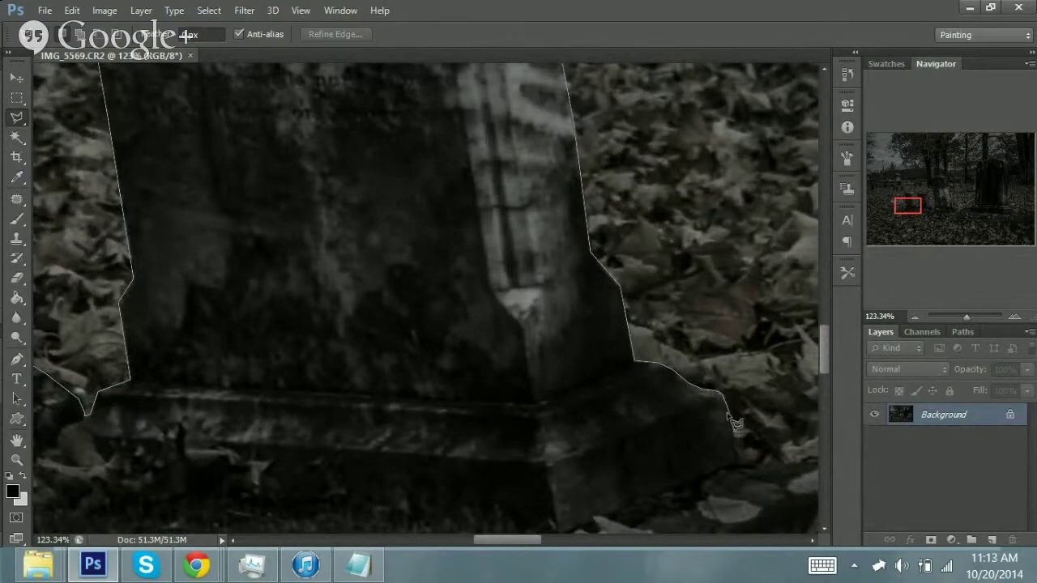
scroll(749, 486, down, 3)
double_click(370, 259)
key(ctrl+0)
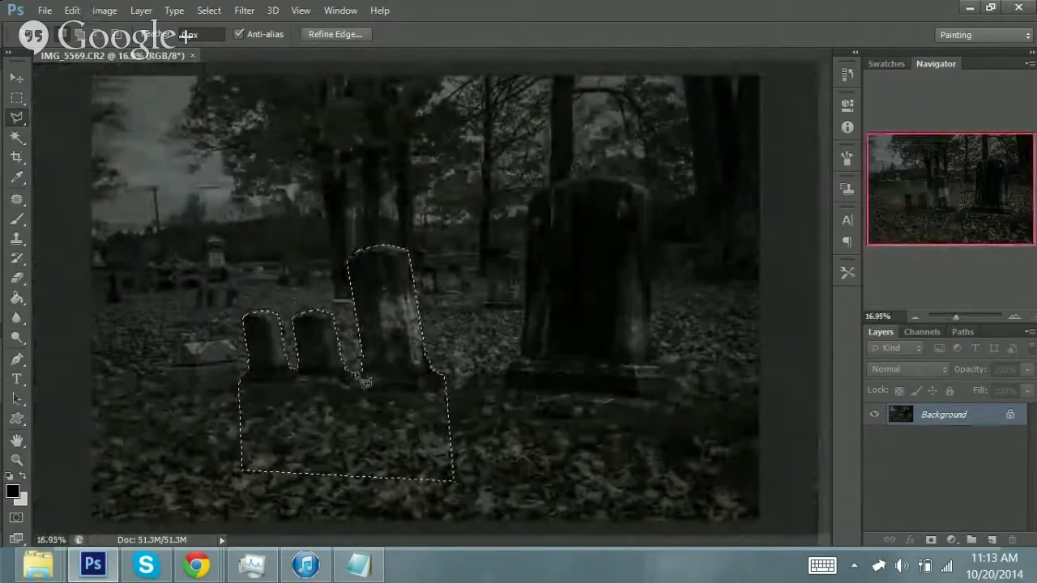
- Add outline points tracing the large tombstone's curved top
scroll(572, 361, up, 3)
scroll(486, 388, up, 3)
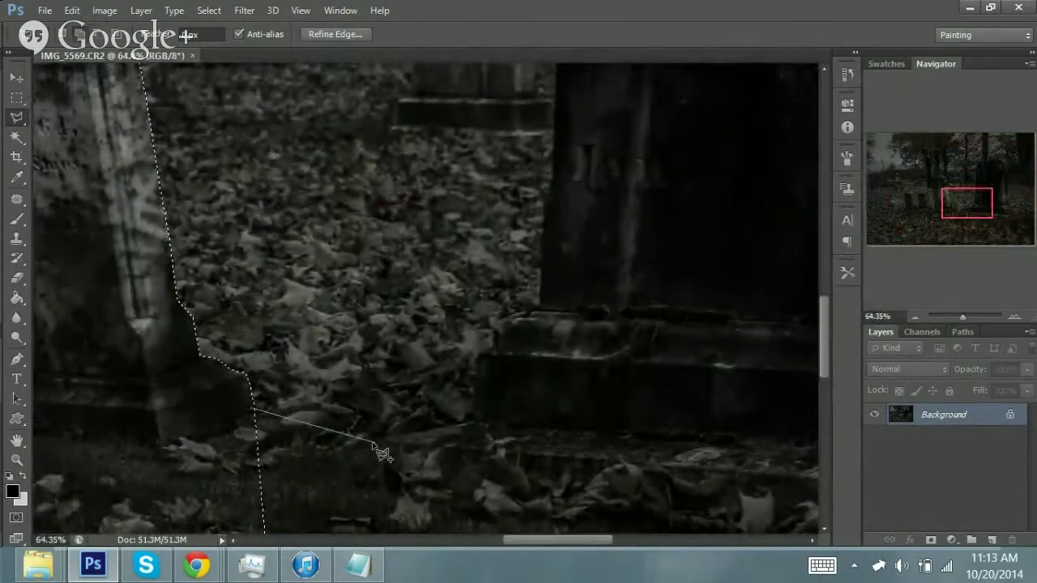
click(550, 172)
scroll(549, 171, up, 2)
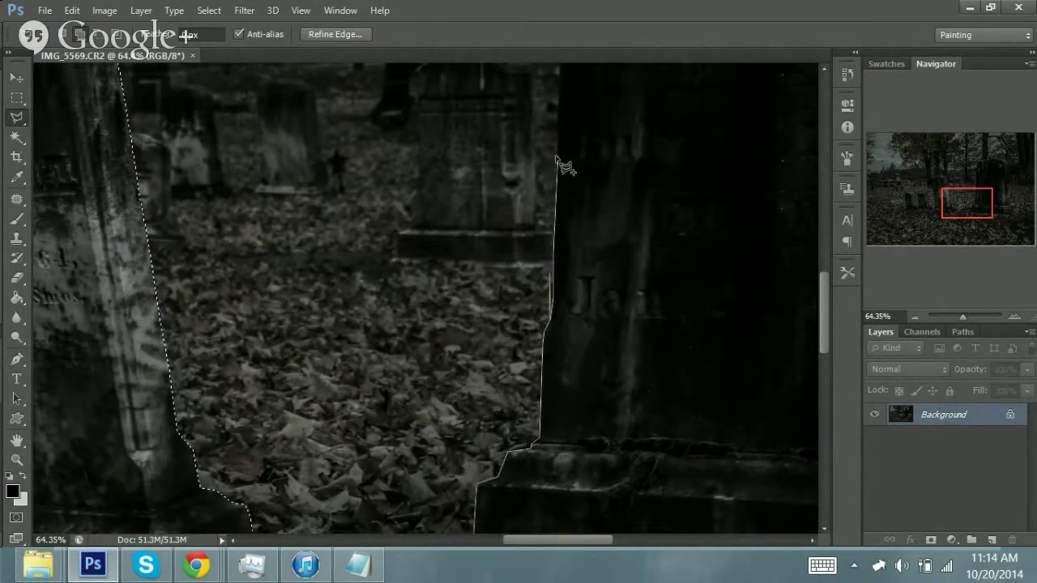
scroll(559, 162, up, 2)
scroll(567, 213, up, 2)
click(580, 190)
click(620, 146)
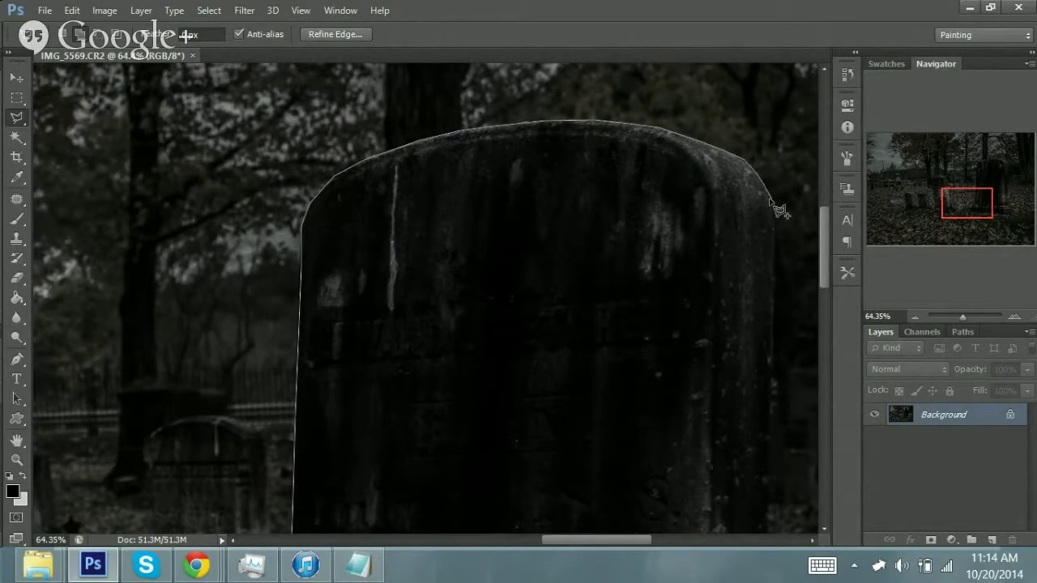
scroll(777, 341, down, 2)
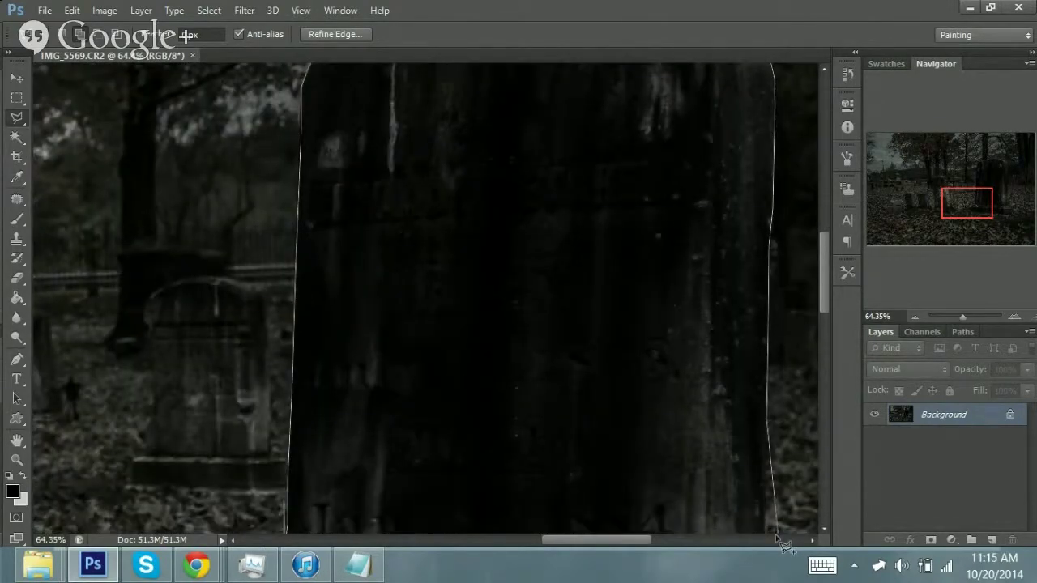
scroll(777, 357, down, 1)
scroll(775, 486, down, 1)
scroll(780, 419, down, 1)
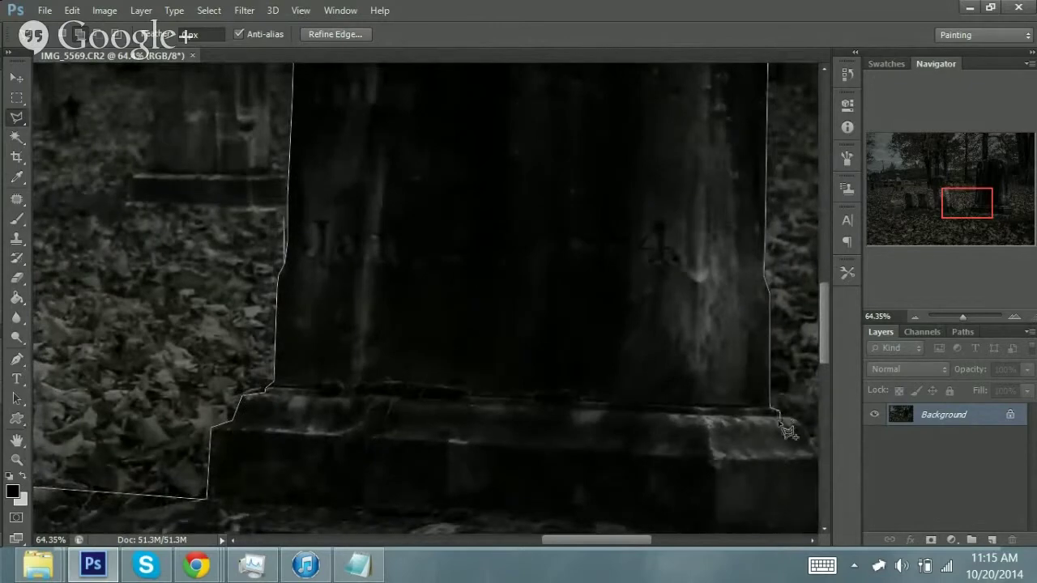
scroll(749, 460, down, 5)
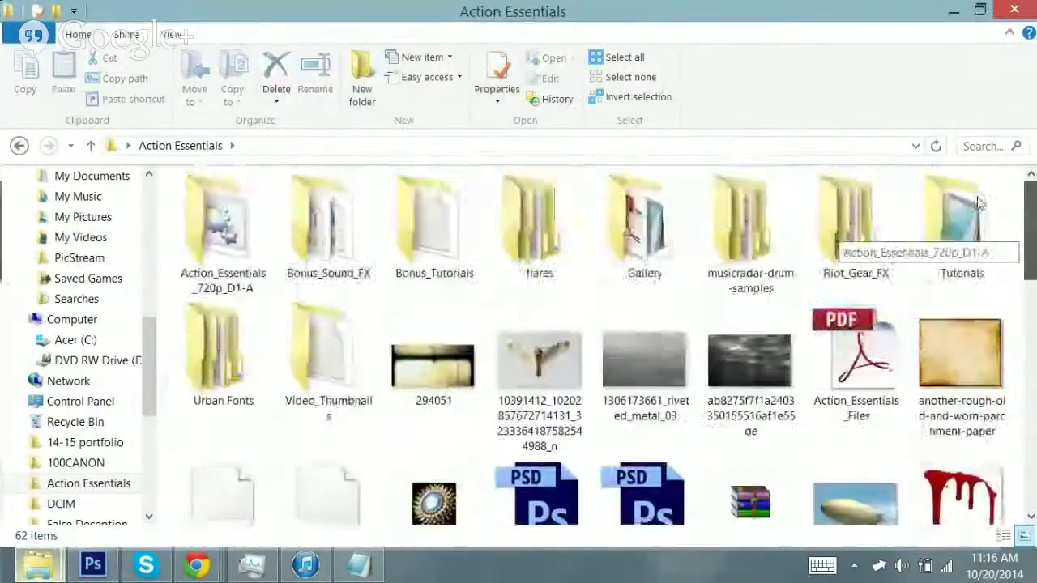
- Preview a cloud photo, then search images for 'Smoke' and open a dark smoke image
double_click(960, 417)
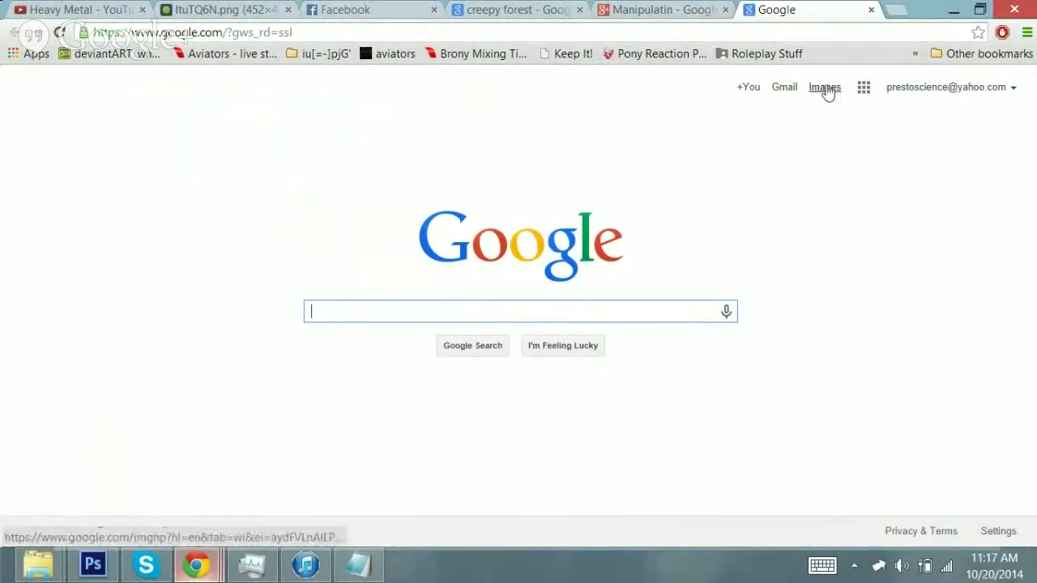
click(825, 87)
text(Smok)
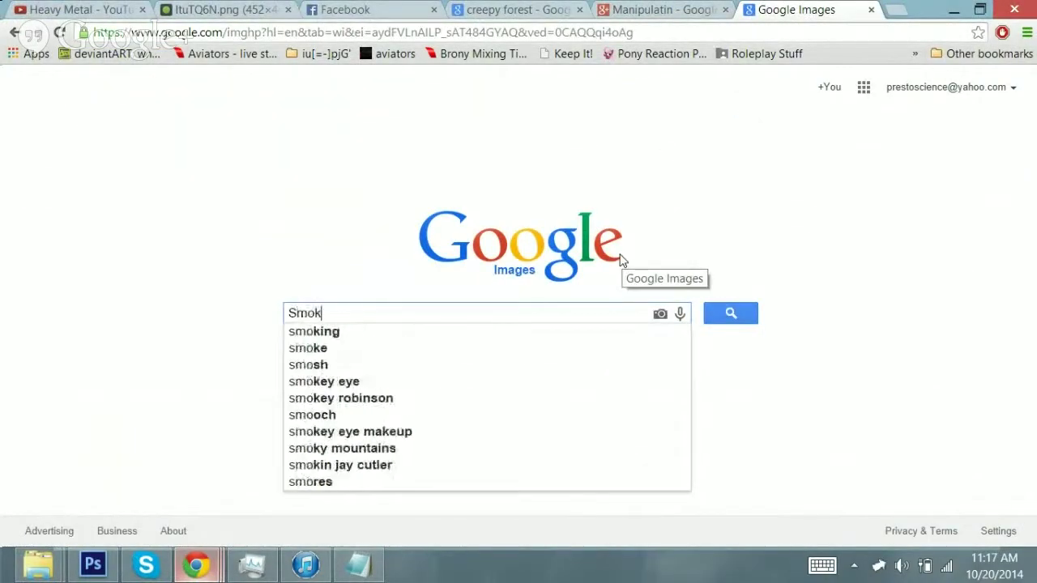
text(e)
key(Return)
scroll(518, 308, down, 5)
click(672, 272)
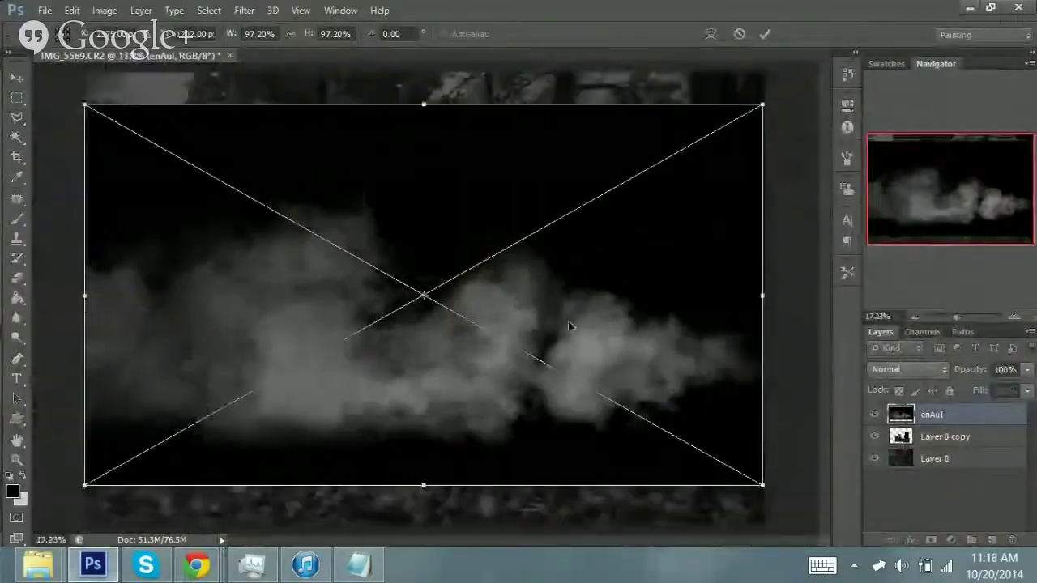
click(908, 369)
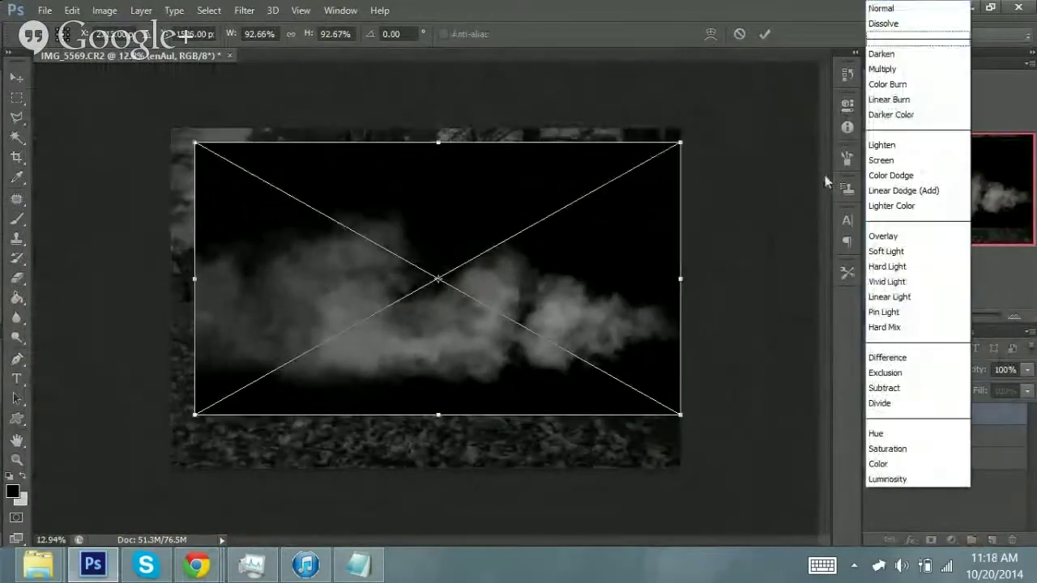
- Set the smoke layer to Screen blending and move it below Layer 0 copy
click(891, 157)
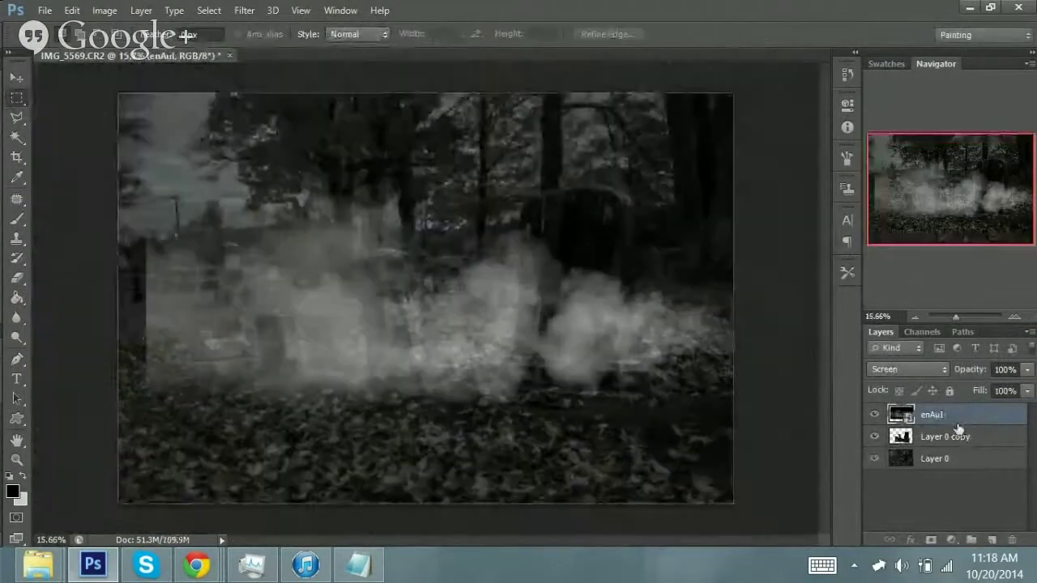
drag(958, 428, 958, 449)
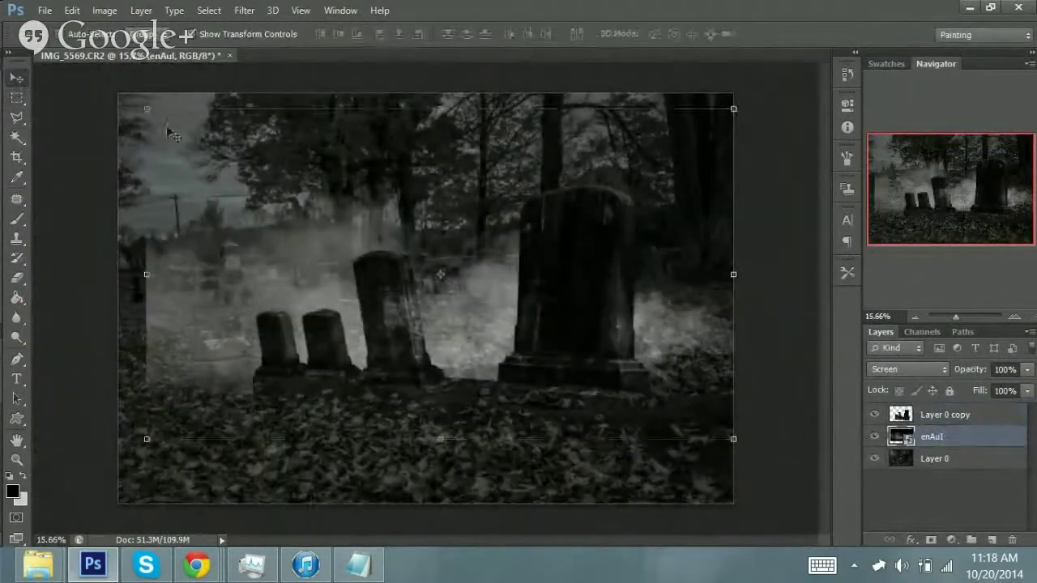
key(ctrl+t)
key(ctrl+0)
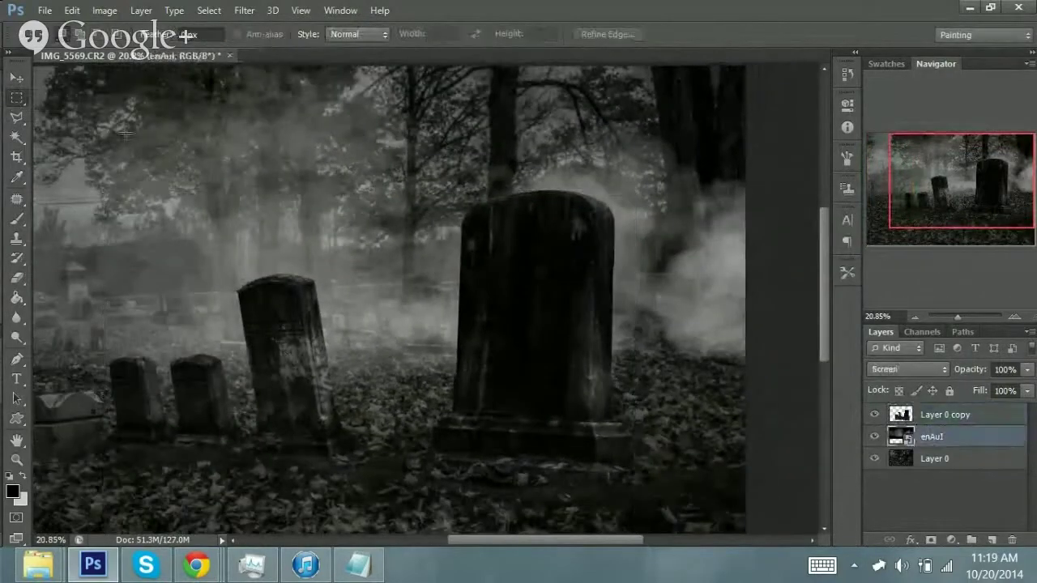
right_click(335, 143)
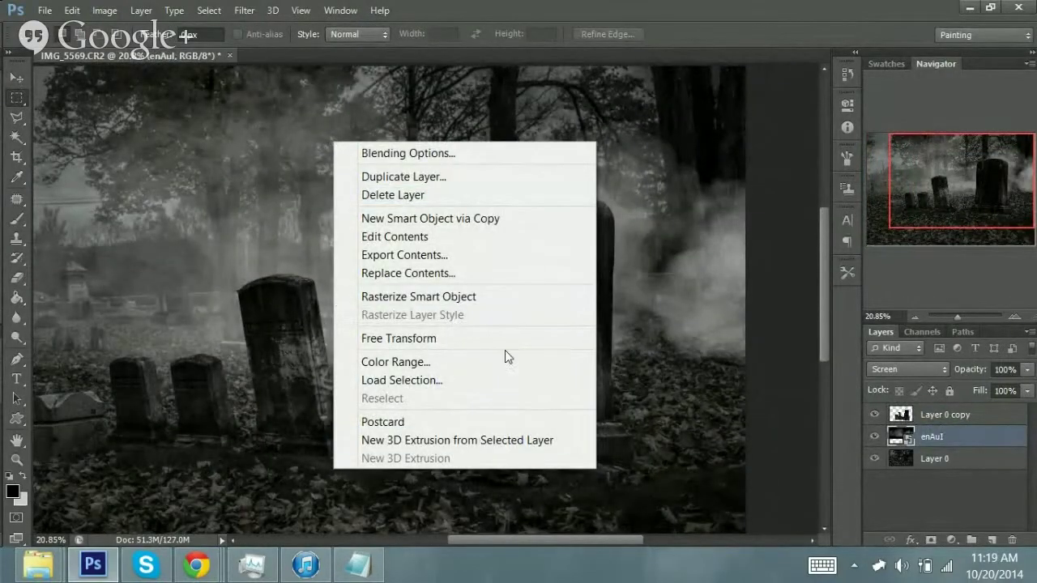
click(505, 339)
- Distort the smoke into perspective and stretch it left across the cemetery
key(ctrl+0)
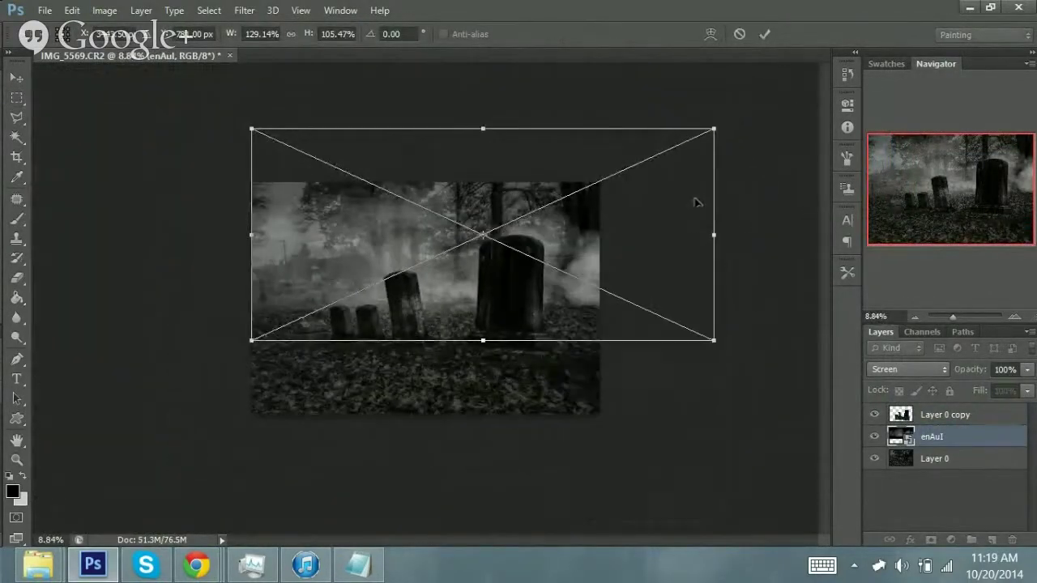
drag(713, 128, 713, 78)
key(ctrl+0)
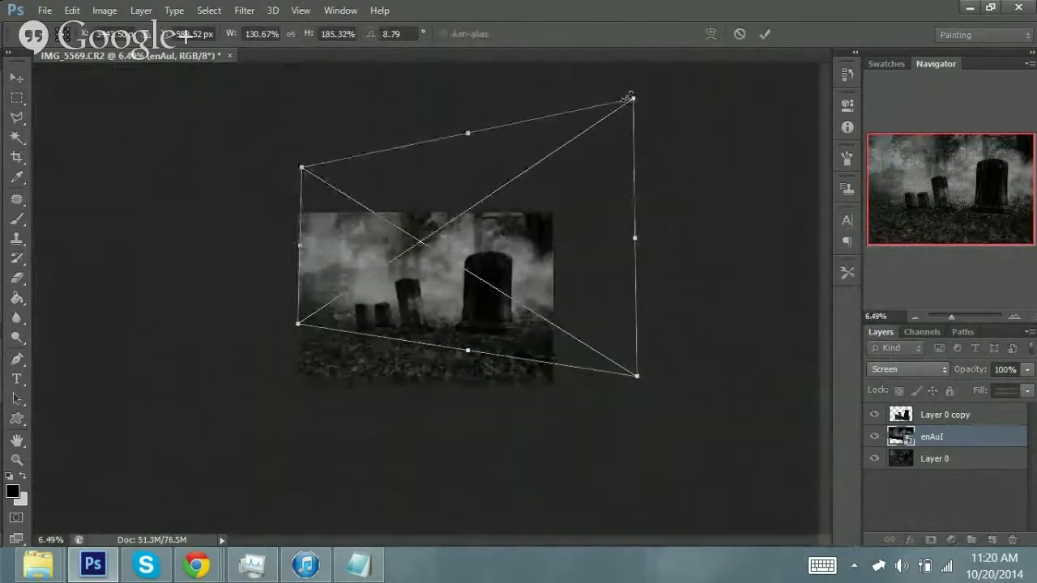
right_click(548, 240)
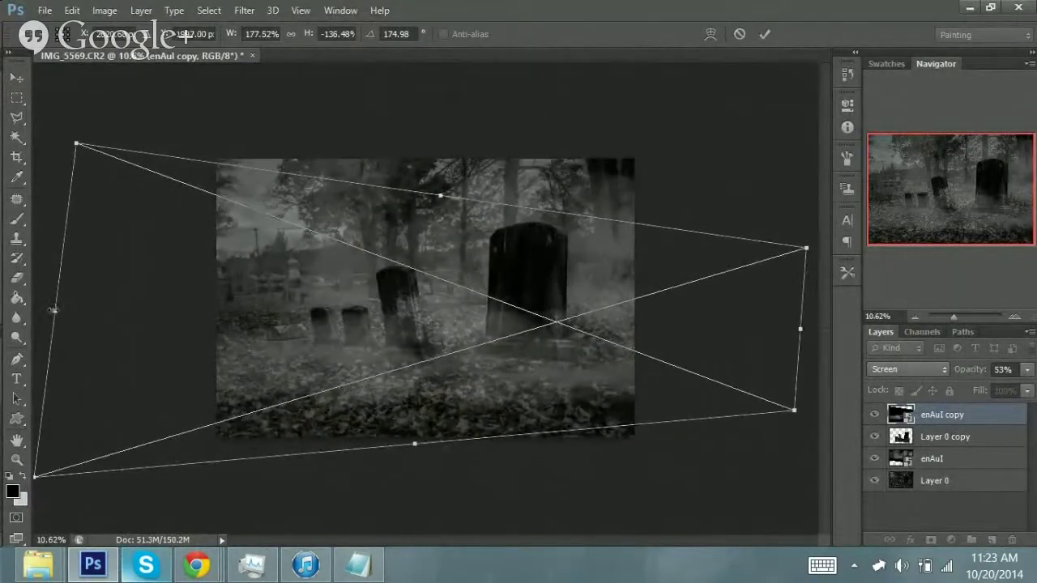
drag(83, 302, 58, 308)
drag(440, 202, 427, 201)
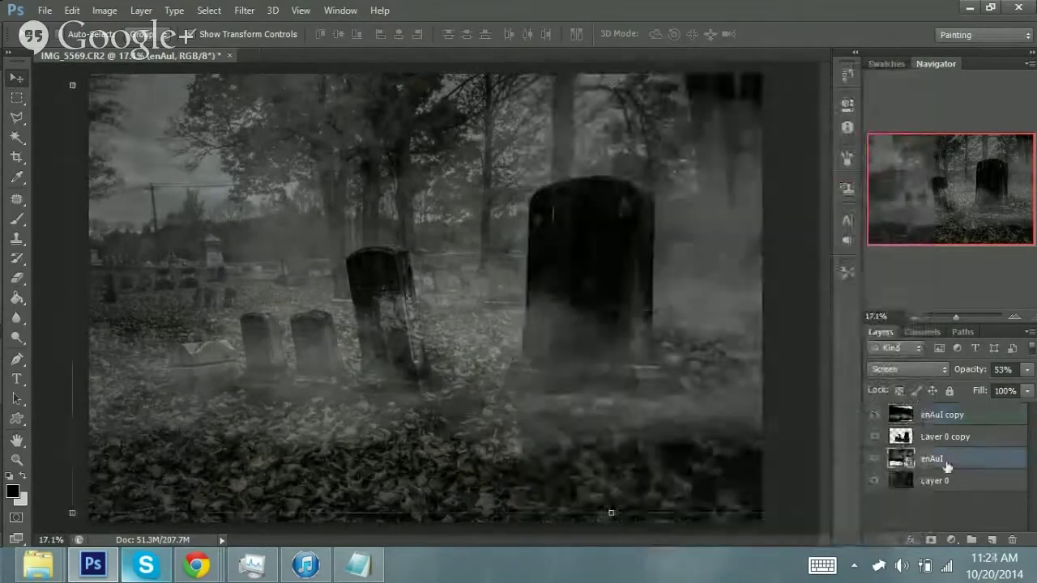
key(Delete)
- Apply a Gaussian Blur to the original enAuI smoke layer
click(941, 414)
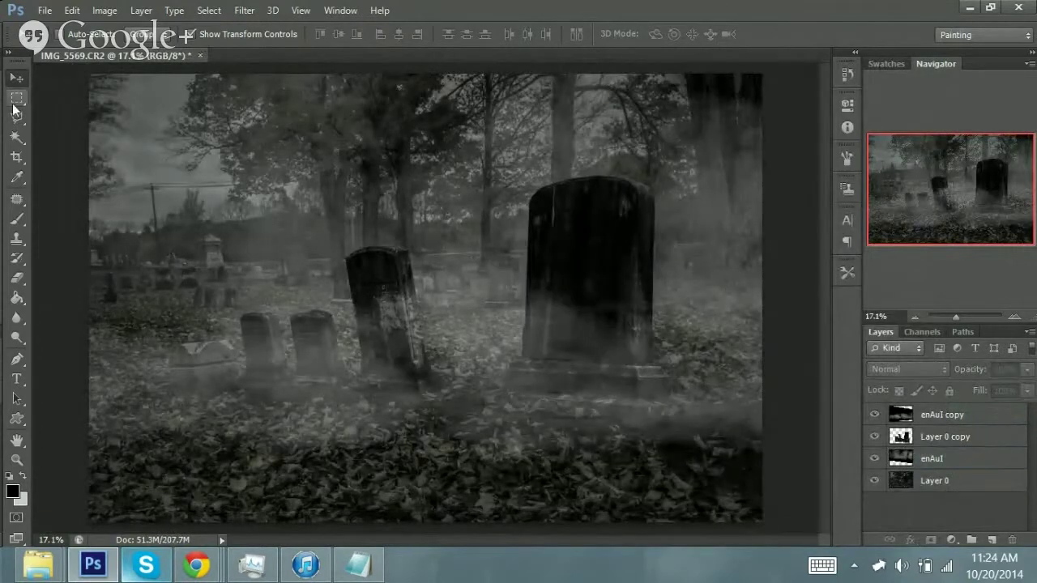
click(931, 459)
click(243, 10)
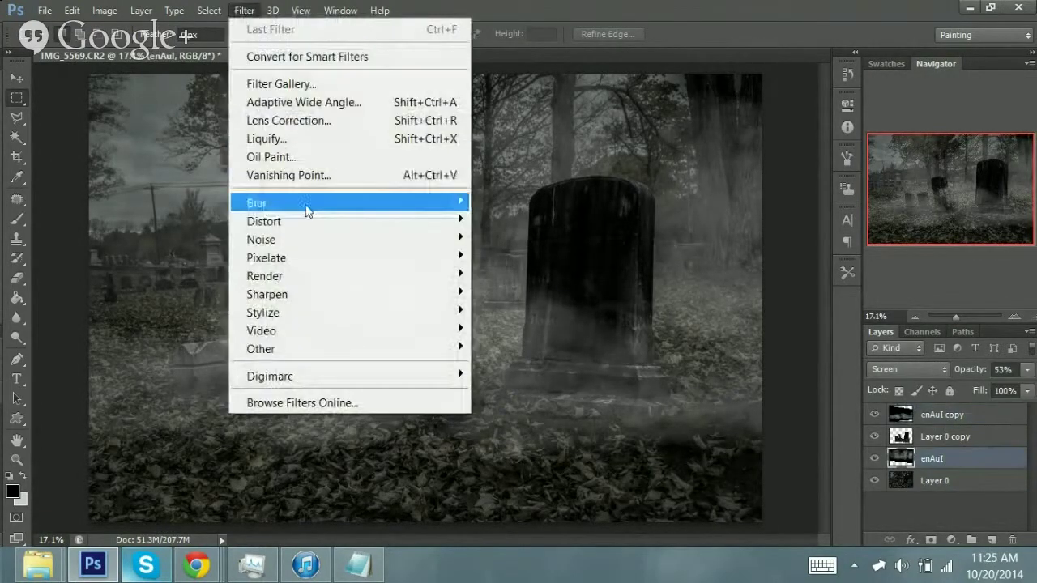
click(162, 340)
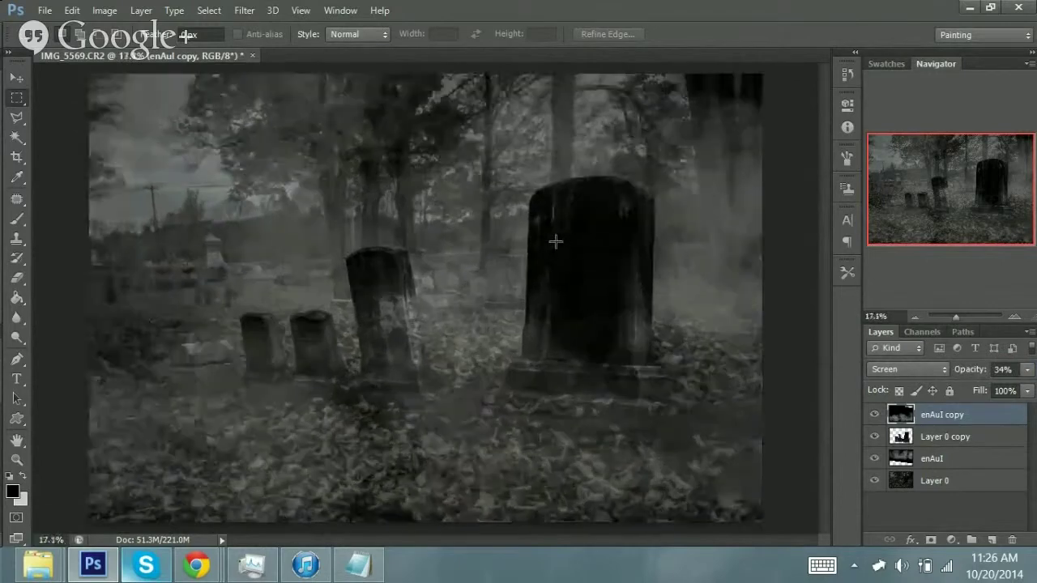
- Lower the enAuI copy smoke layer's opacity to 41%
click(872, 414)
click(932, 458)
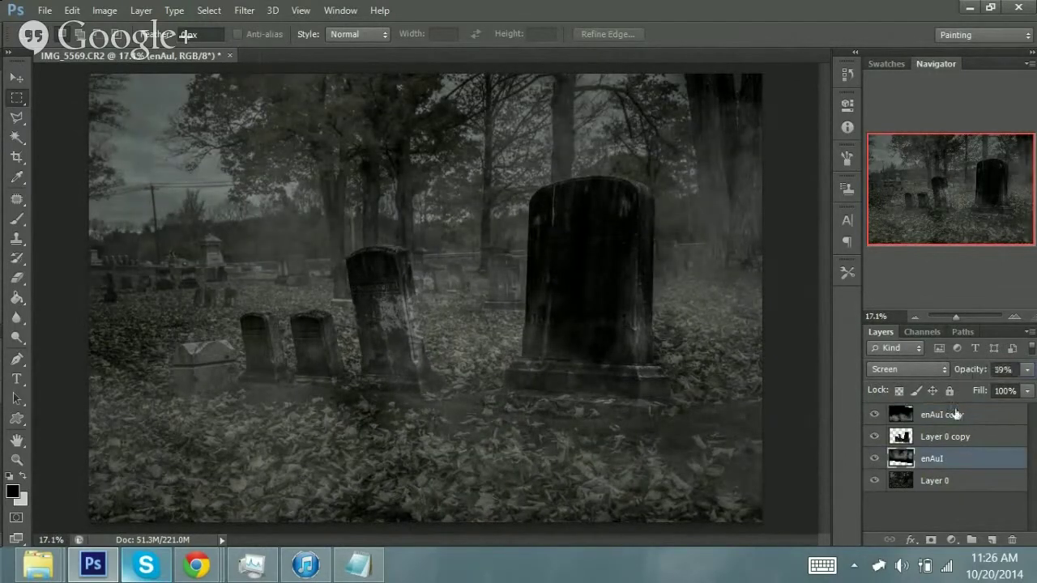
drag(964, 370, 967, 374)
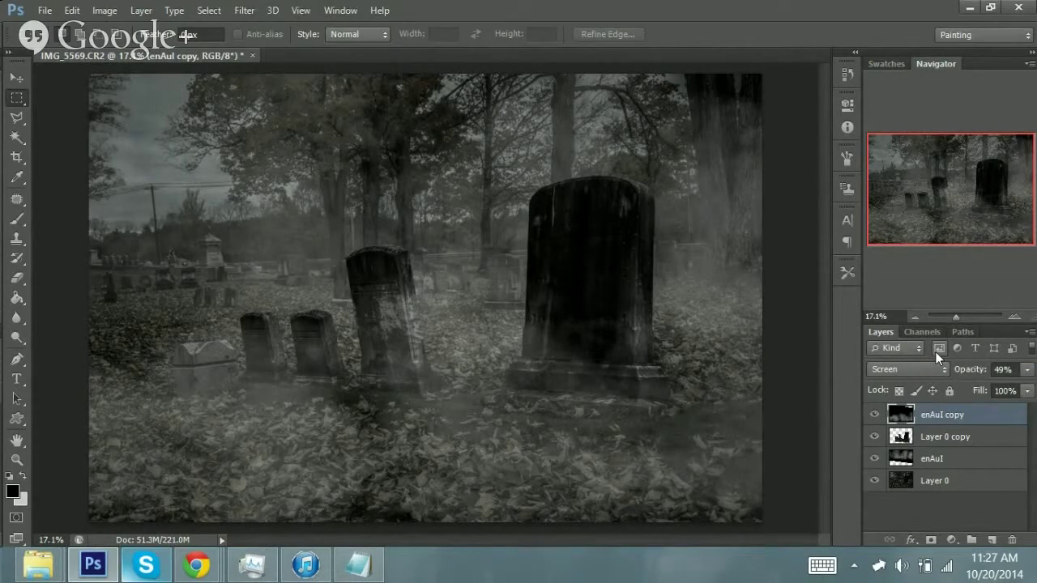
drag(968, 371, 965, 372)
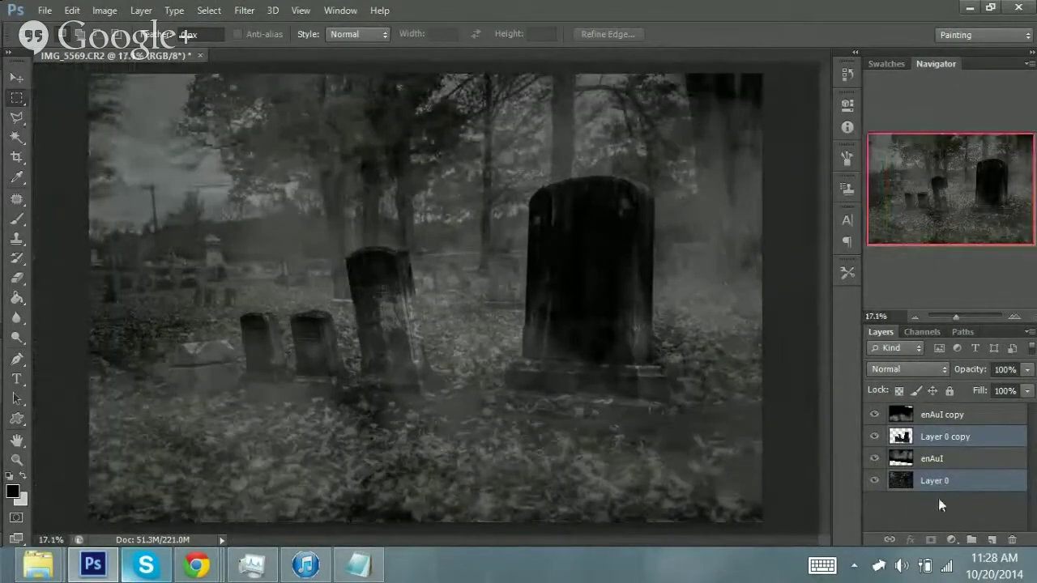
- Darken Layer 0 with Levels, setting output whites to 141, and resize the smoke copy
click(934, 480)
key(ctrl+l)
drag(883, 351, 797, 351)
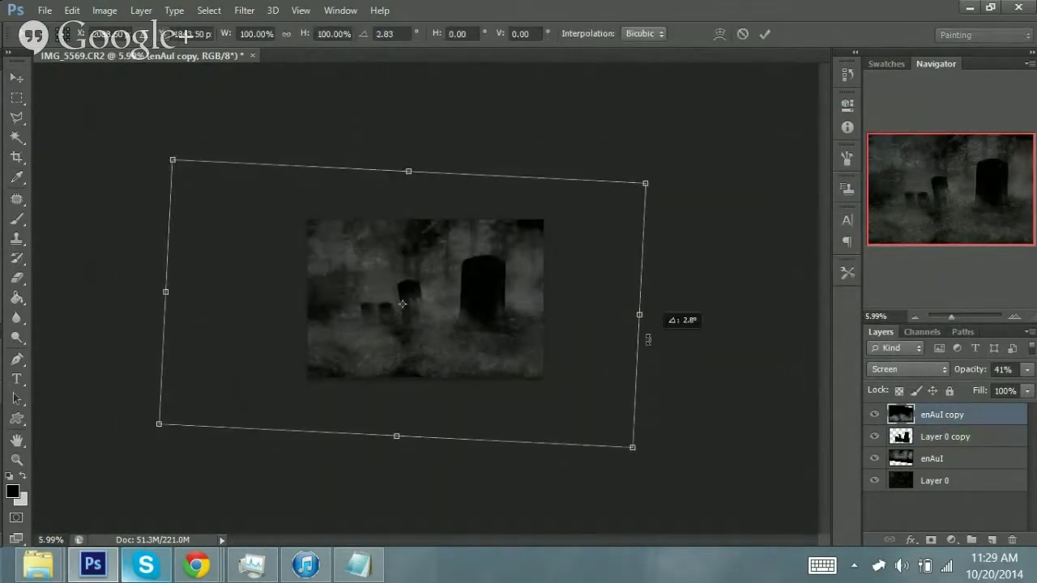
drag(173, 160, 92, 51)
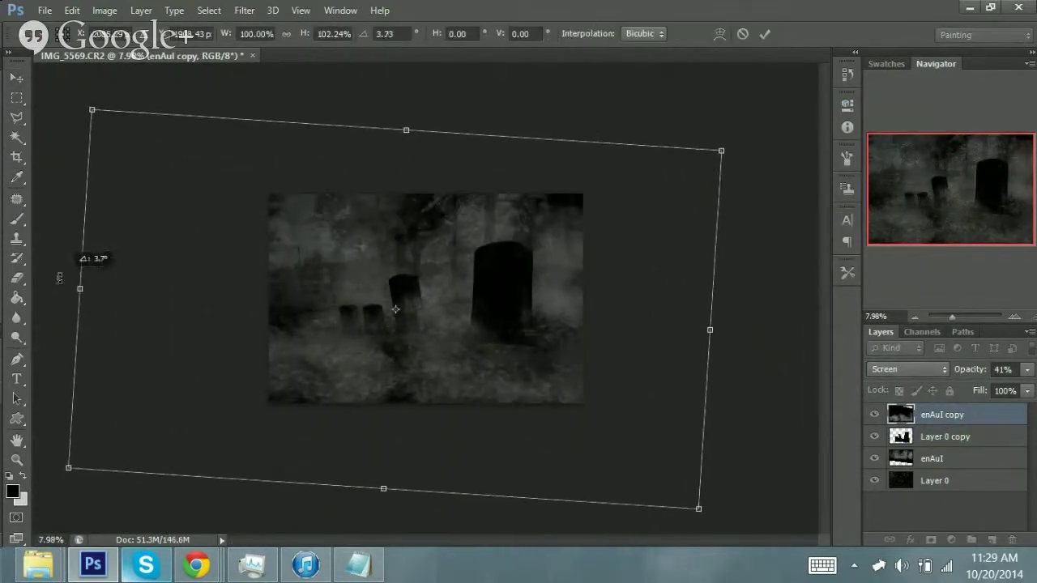
- Tilt the enAuI copy smoke about 2.4° and move it over the tombstones
key(Return)
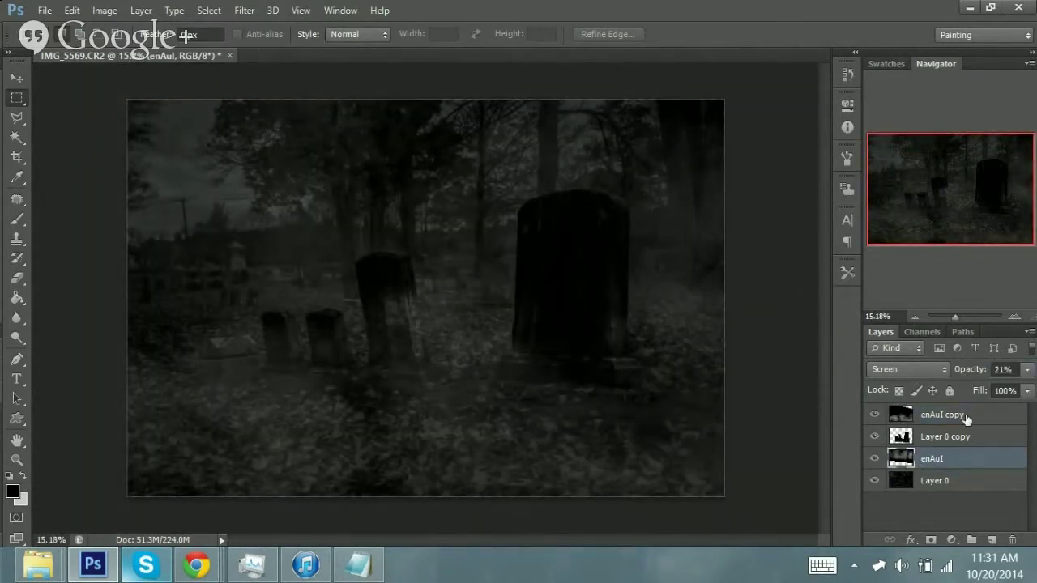
click(965, 418)
key(ctrl+t)
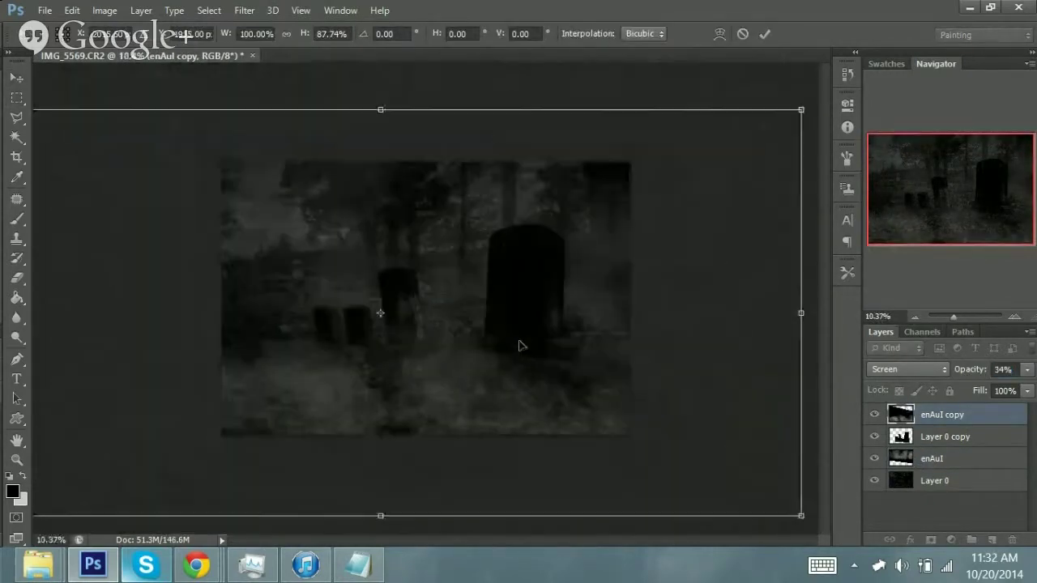
drag(376, 85, 680, 340)
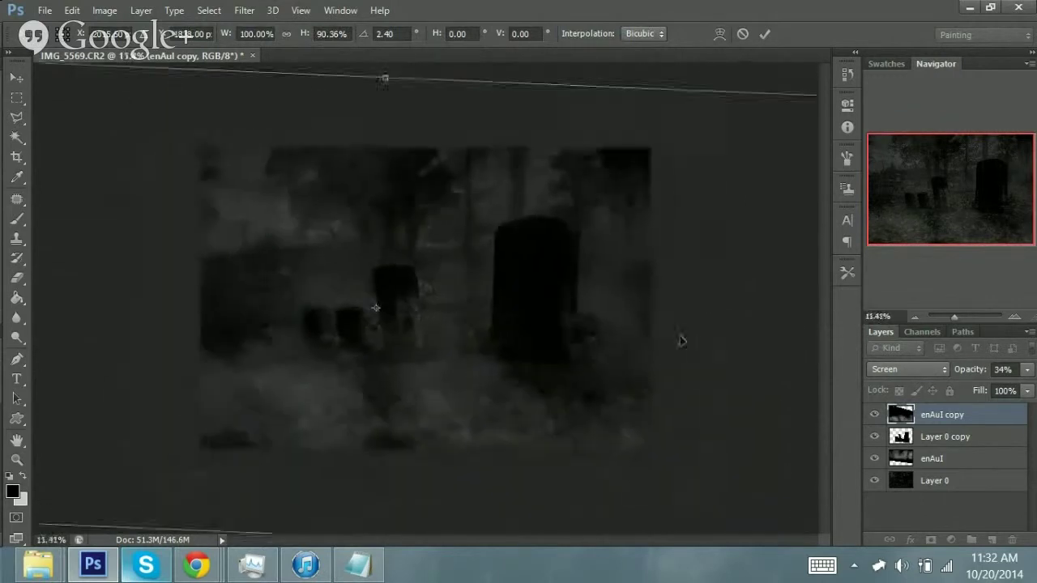
key(Return)
drag(149, 300, 213, 396)
- Scale the smoke copy to about 66%, rotate it slightly and add a layer mask
key(ctrl+t)
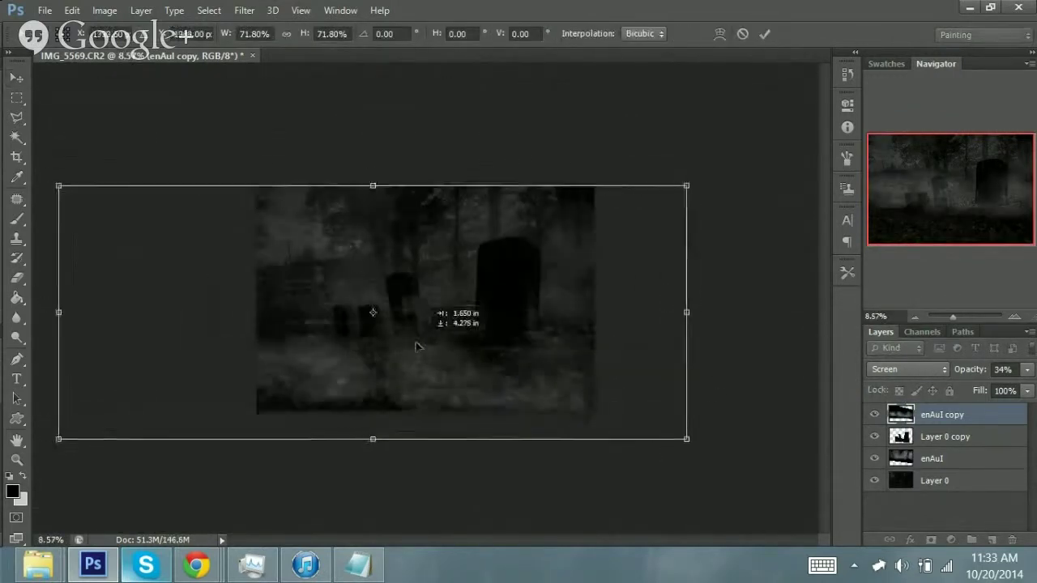
drag(410, 341, 408, 328)
scroll(408, 328, down, 3)
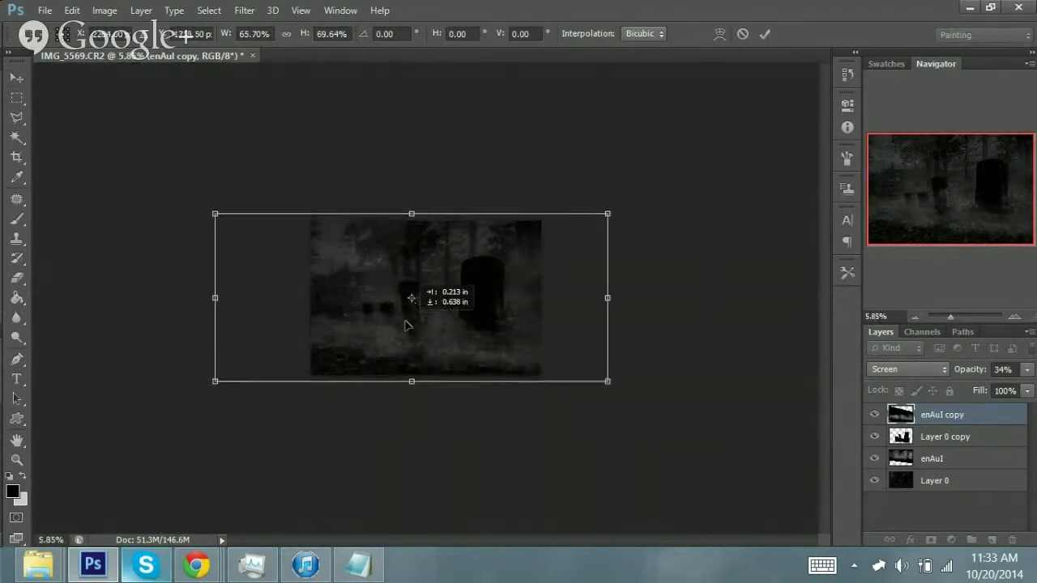
scroll(408, 328, up, 3)
drag(740, 358, 815, 313)
key(Return)
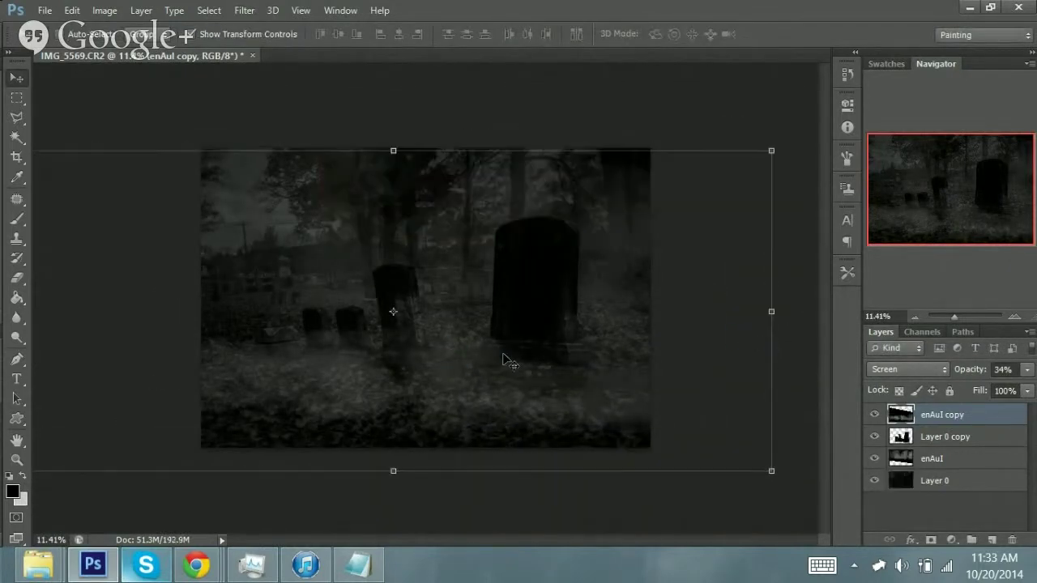
key(ctrl+0)
click(930, 539)
click(16, 298)
- Fade the smoke copy's mask toward the bottom with a gradient
click(69, 294)
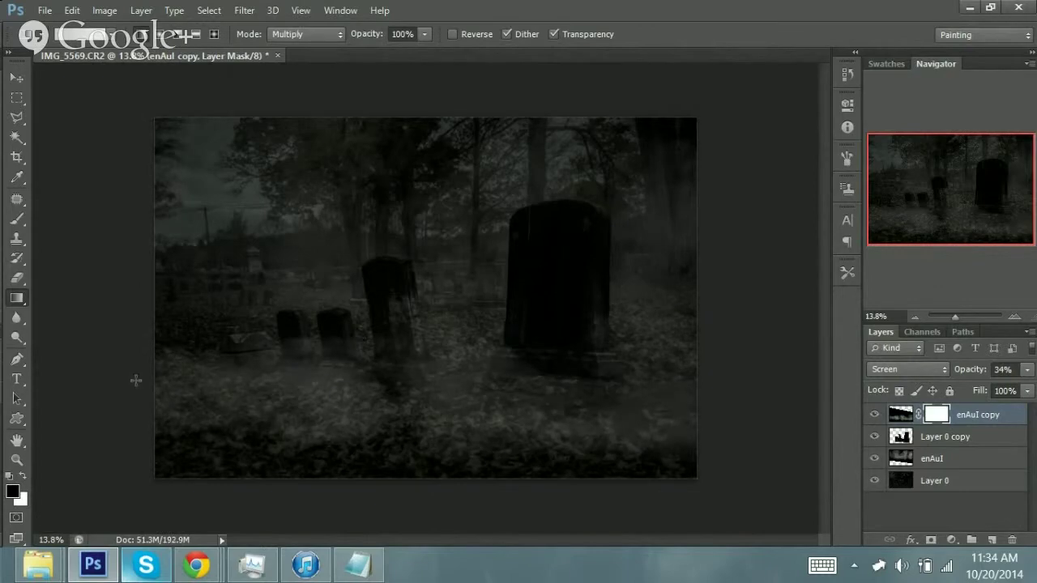
drag(370, 381, 372, 458)
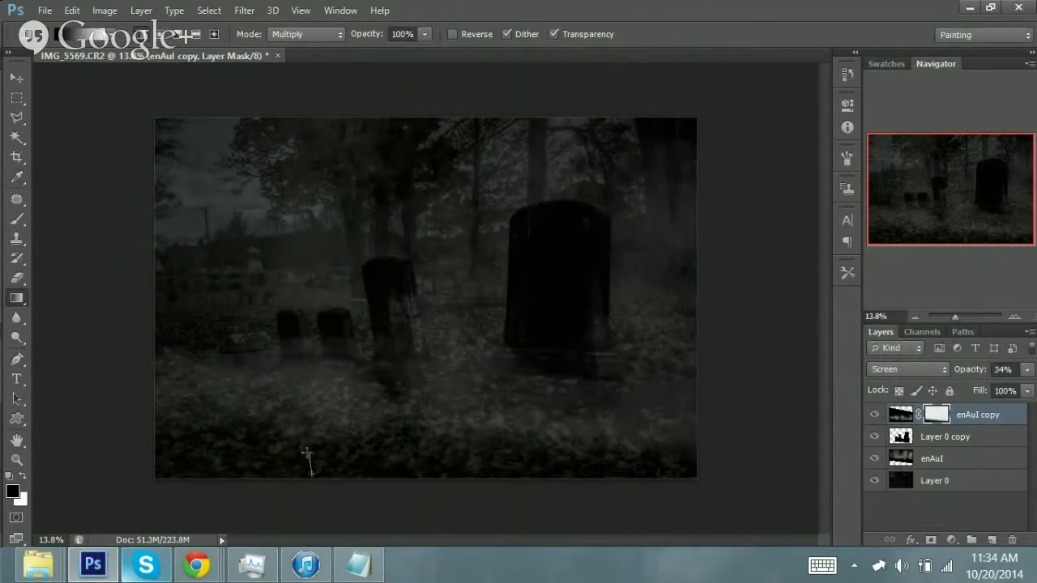
drag(308, 470, 313, 405)
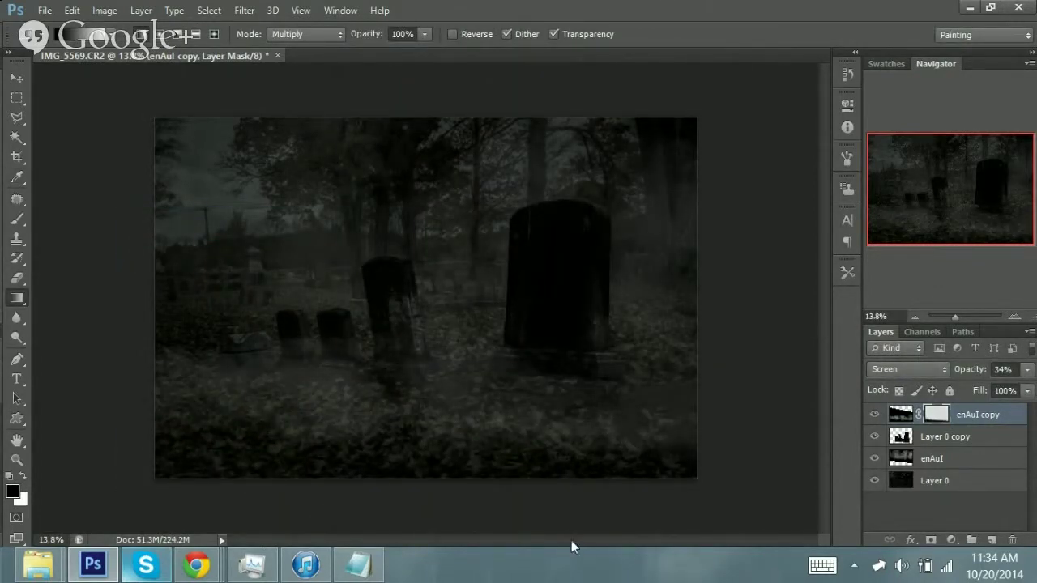
key(m)
key(ctrl+t)
key(Return)
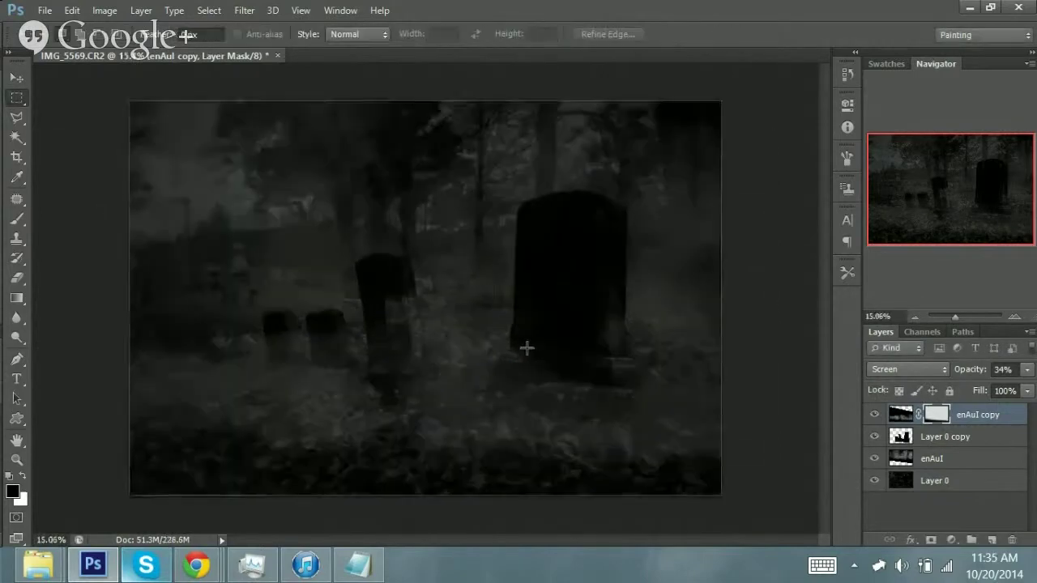
- Merge the visible layers and add a Color Balance layer with Shadows nudged to Blue +4
right_click(972, 415)
click(696, 424)
click(951, 539)
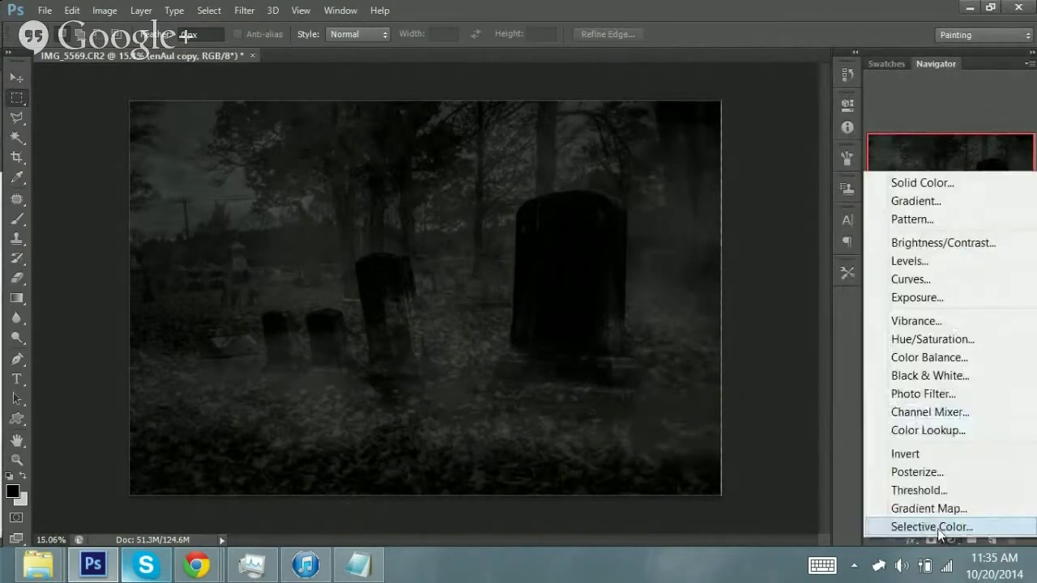
click(929, 357)
click(726, 142)
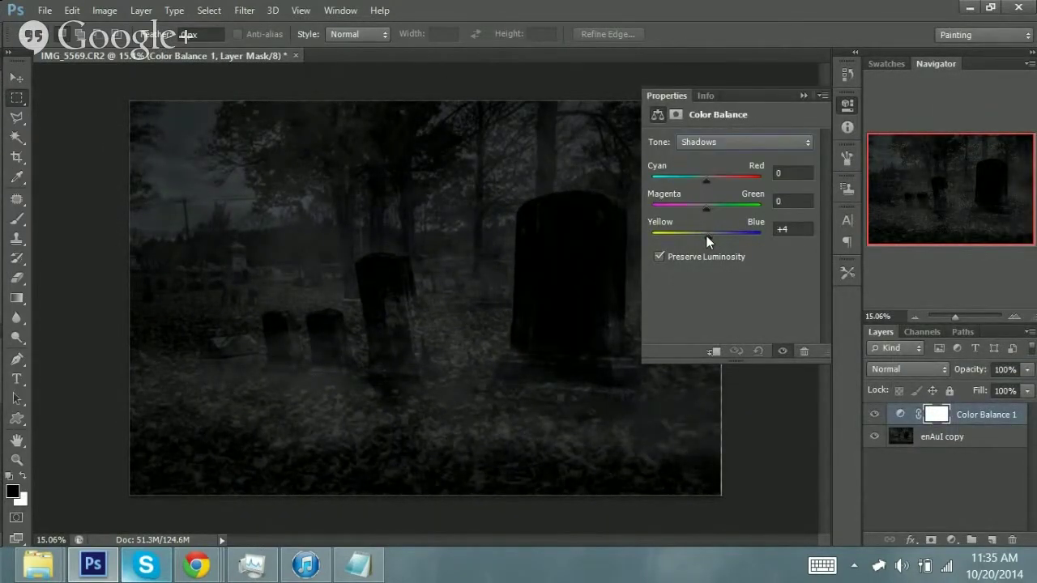
click(803, 96)
scroll(449, 281, up, 1)
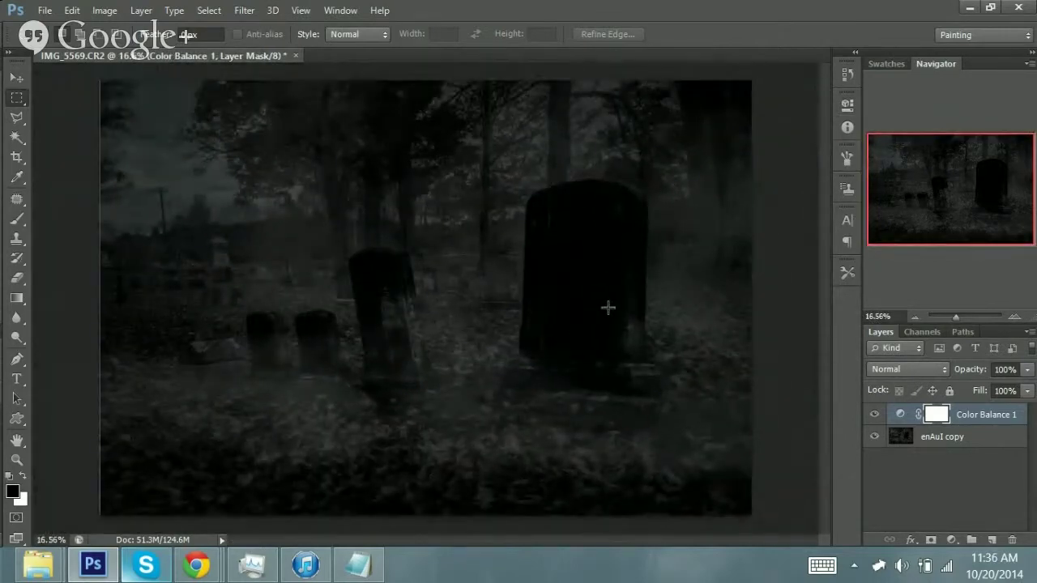
scroll(746, 293, down, 1)
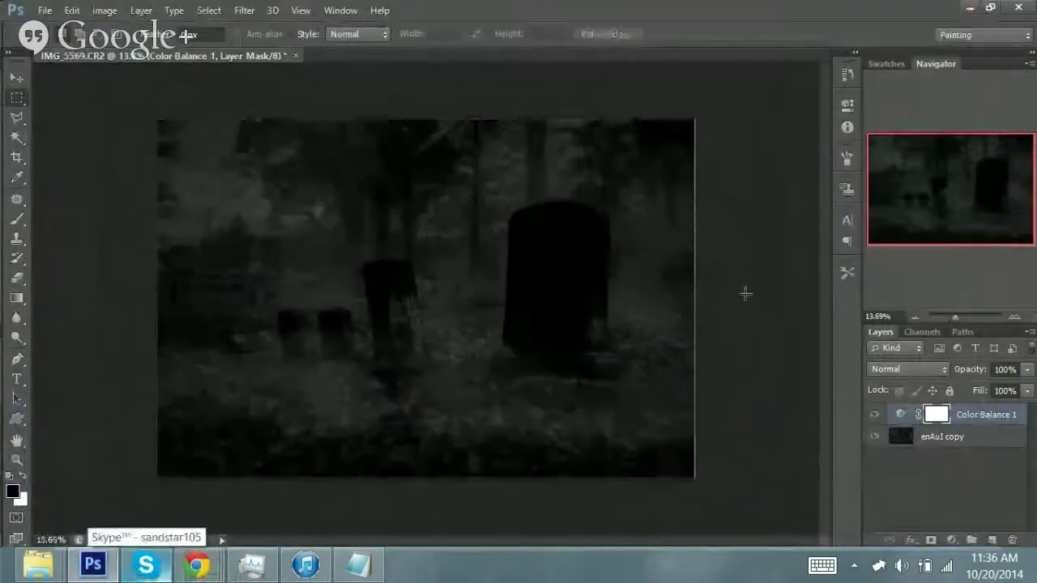
- Save the image to the Desktop as a JPEG named 'Creepy 1'
key(ctrl+shift+s)
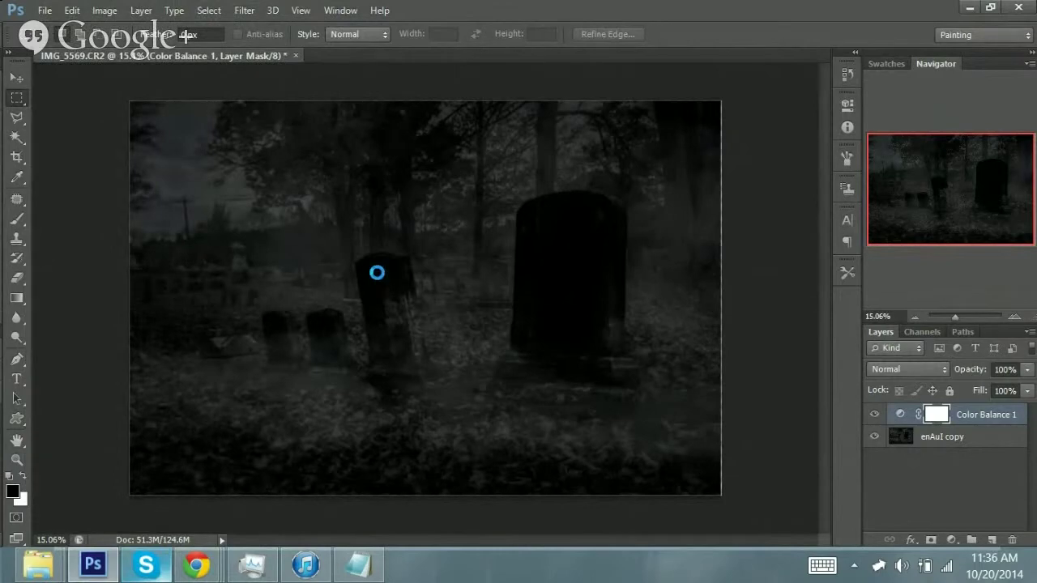
scroll(690, 282, down, 5)
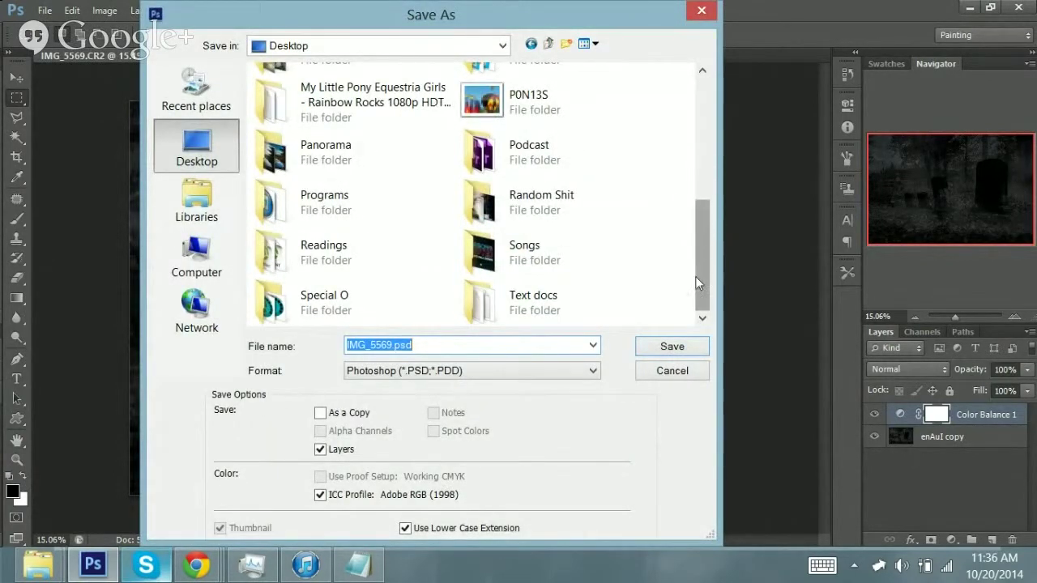
double_click(560, 217)
key(BackSpace)
scroll(680, 310, up, 3)
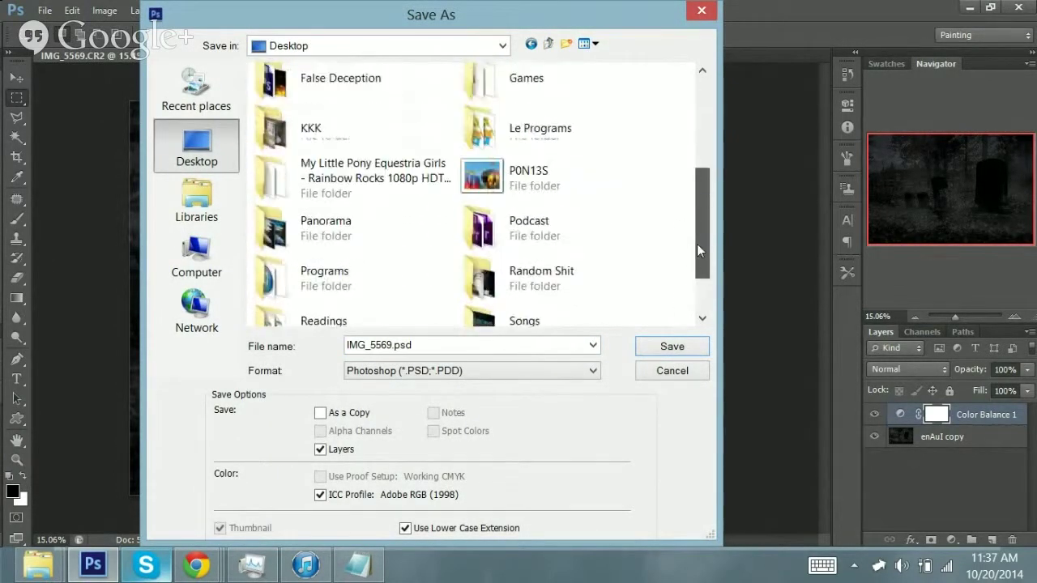
scroll(697, 244, up, 3)
text(Cr)
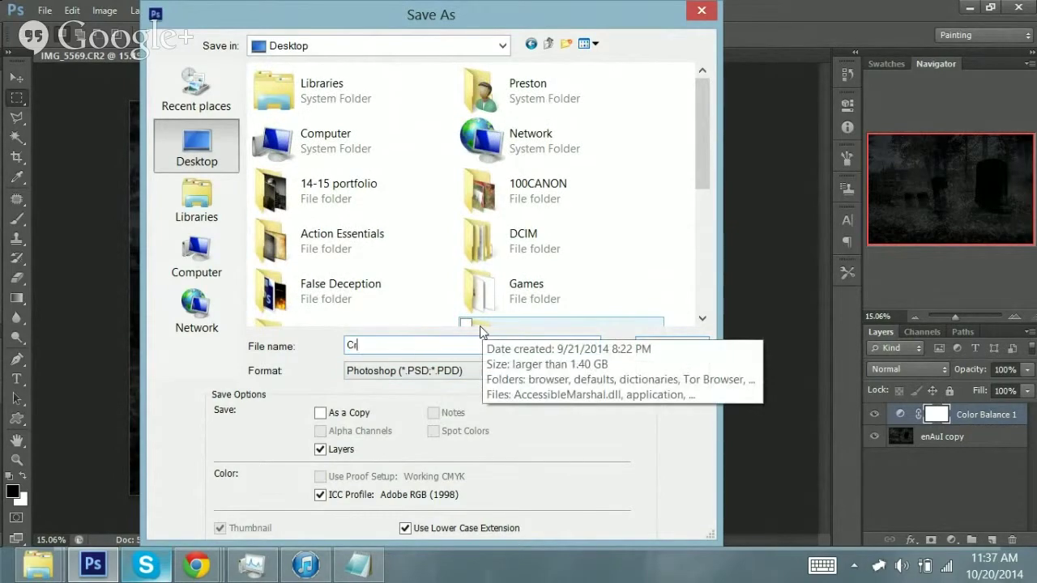
text(eepy 1)
click(470, 370)
click(454, 157)
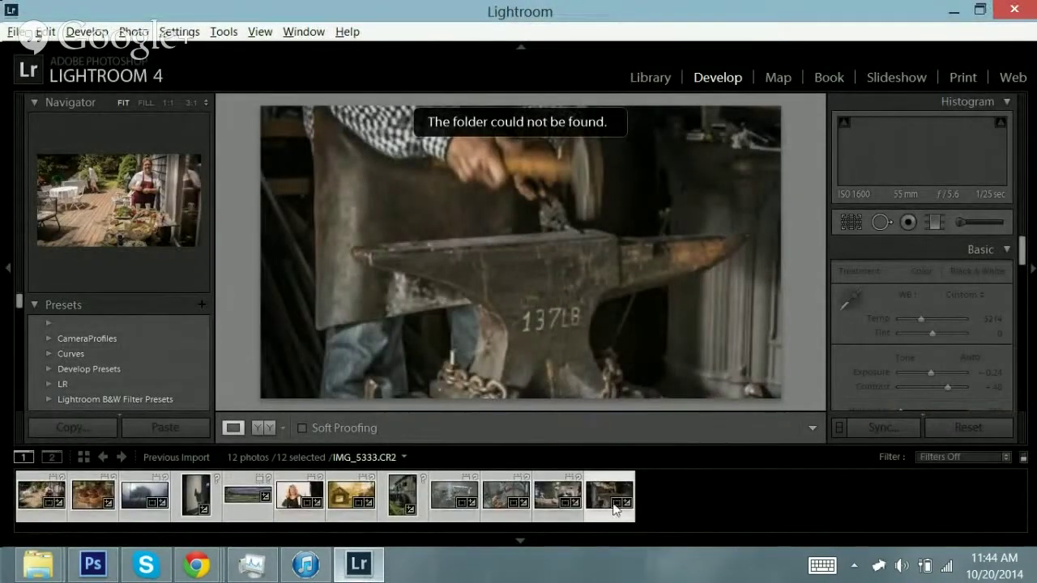
- Import both photos from the Acer (C:) Desktop, then open Creepy 1.jpg in Develop
right_click(492, 494)
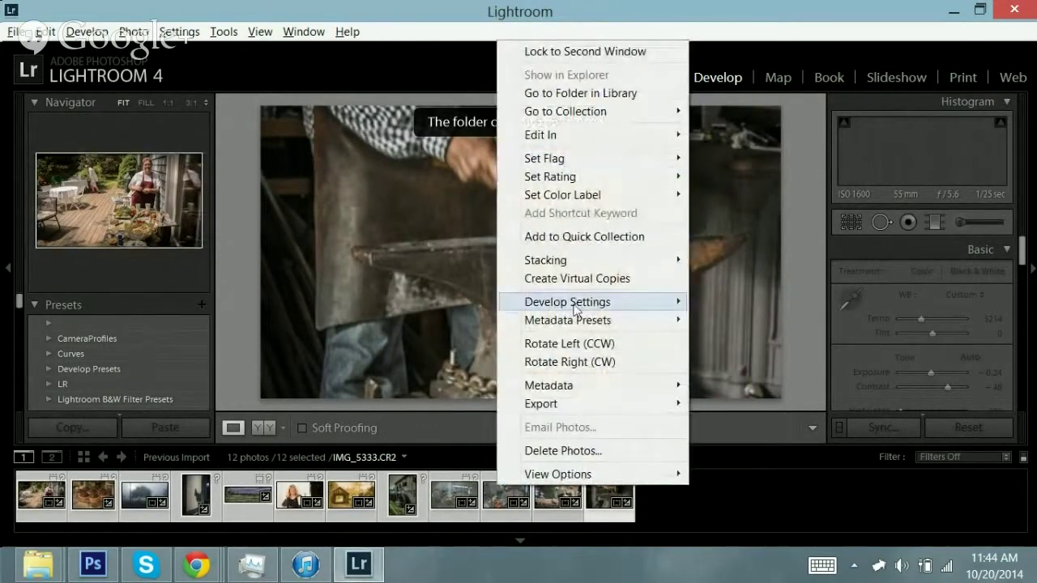
key(Escape)
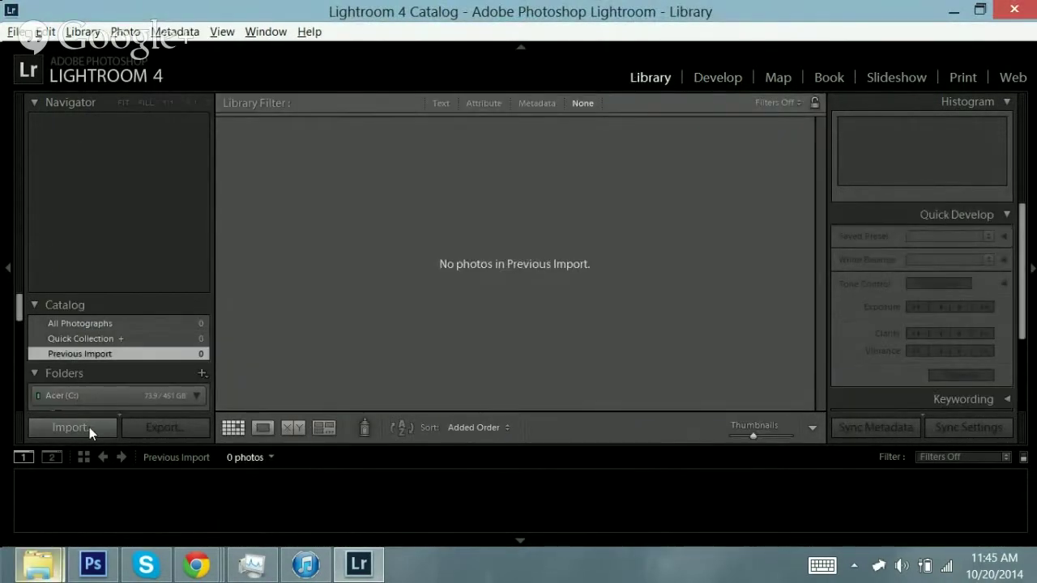
click(89, 427)
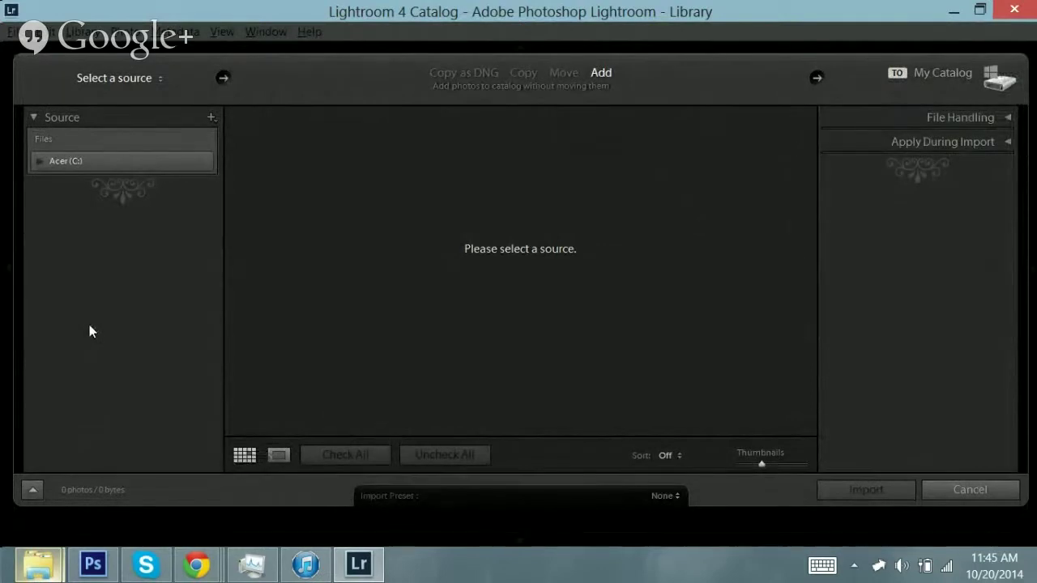
click(39, 165)
click(71, 361)
click(866, 490)
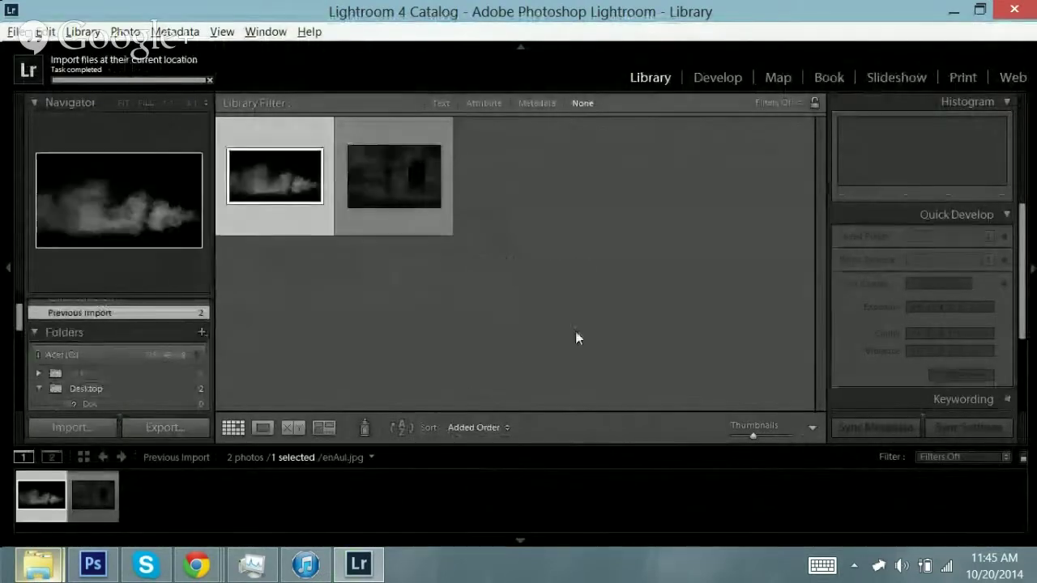
double_click(371, 162)
click(727, 77)
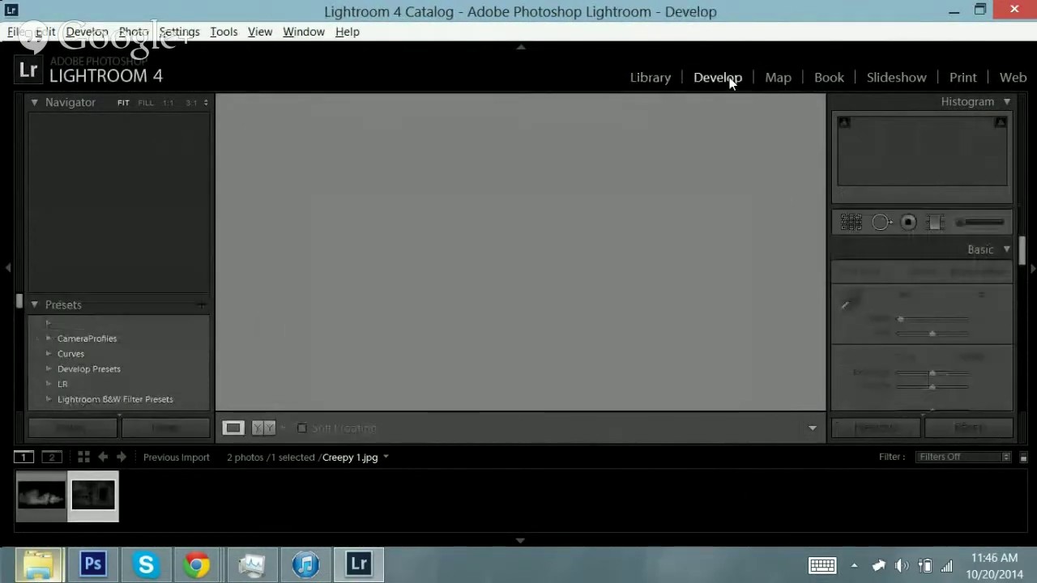
- Set Temp to 0 and Shadows to +60, keeping Highlights at 0
scroll(930, 256, down, 2)
drag(930, 255, 932, 251)
scroll(927, 256, down, 1)
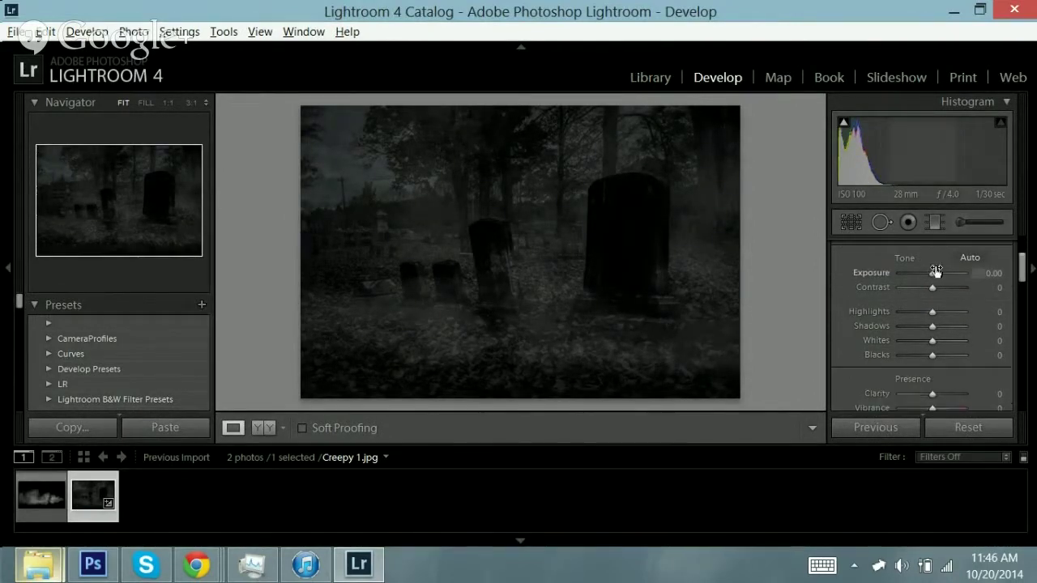
drag(932, 311, 953, 333)
double_click(946, 314)
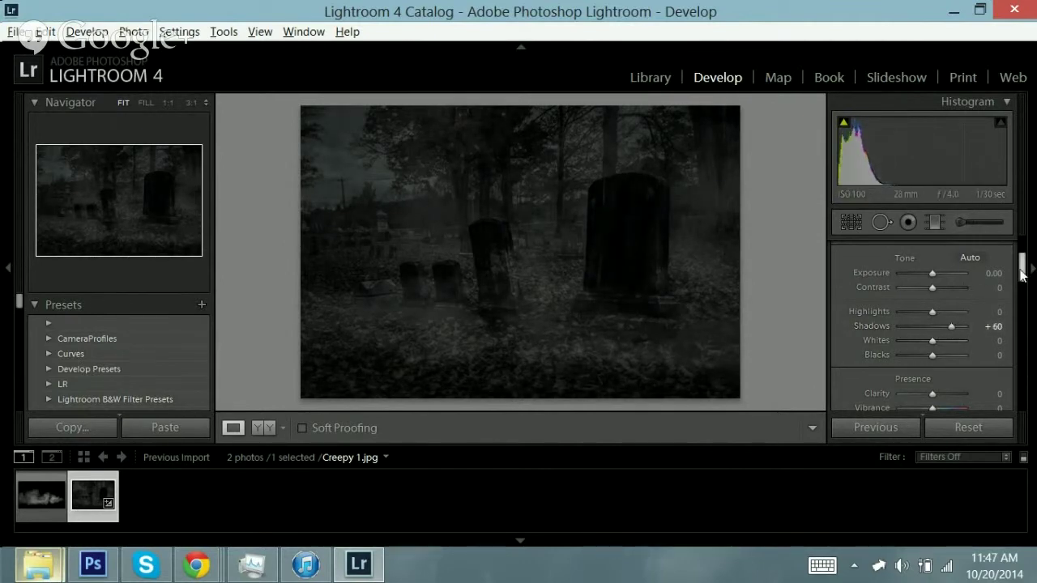
- Tint the split-toning shadows blue at hue 246 with saturation 12
scroll(964, 328, down, 1)
scroll(980, 320, down, 2)
scroll(992, 321, down, 2)
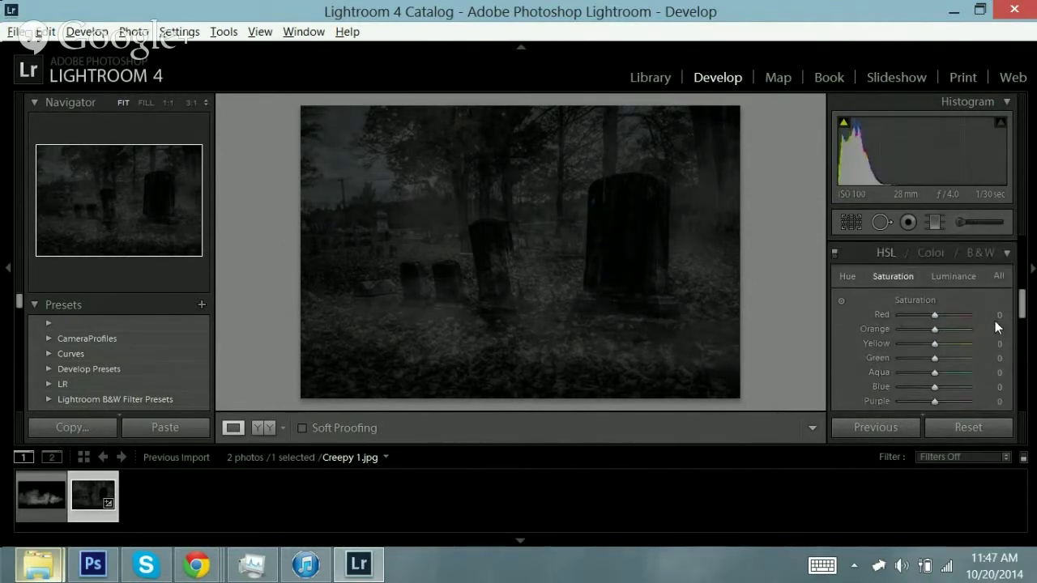
scroll(986, 327, down, 2)
click(964, 364)
click(843, 358)
click(948, 392)
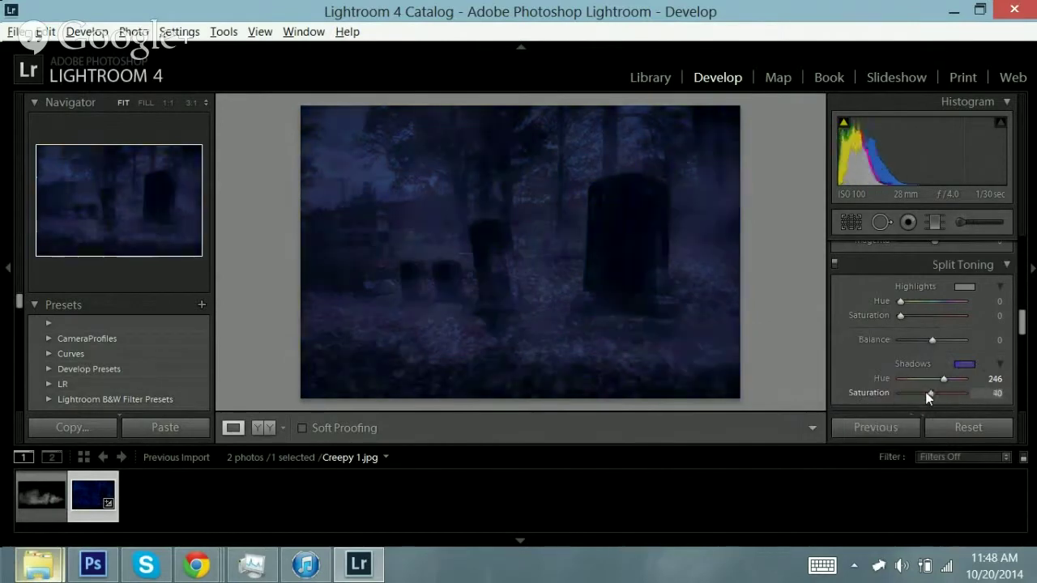
drag(925, 392, 905, 392)
- Tint the split-toning highlights orange at hue 26 with low saturation
click(964, 286)
click(668, 280)
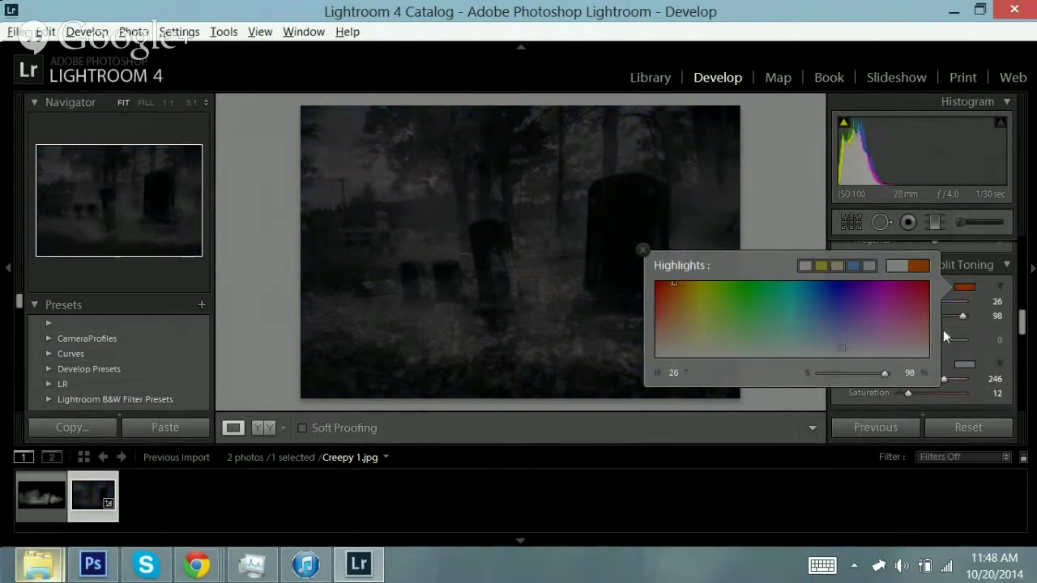
click(943, 329)
click(906, 316)
drag(1022, 321, 1019, 251)
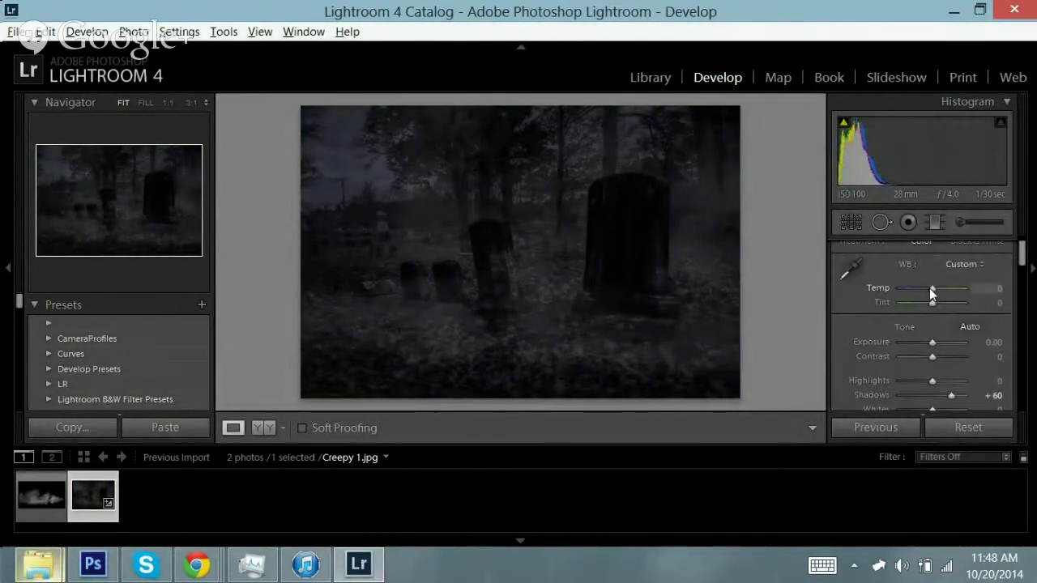
- Inspect the photo at 1:1 and fit, briefly hiding and restoring the adjustment panels
click(653, 204)
click(539, 344)
click(435, 257)
scroll(929, 308, down, 10)
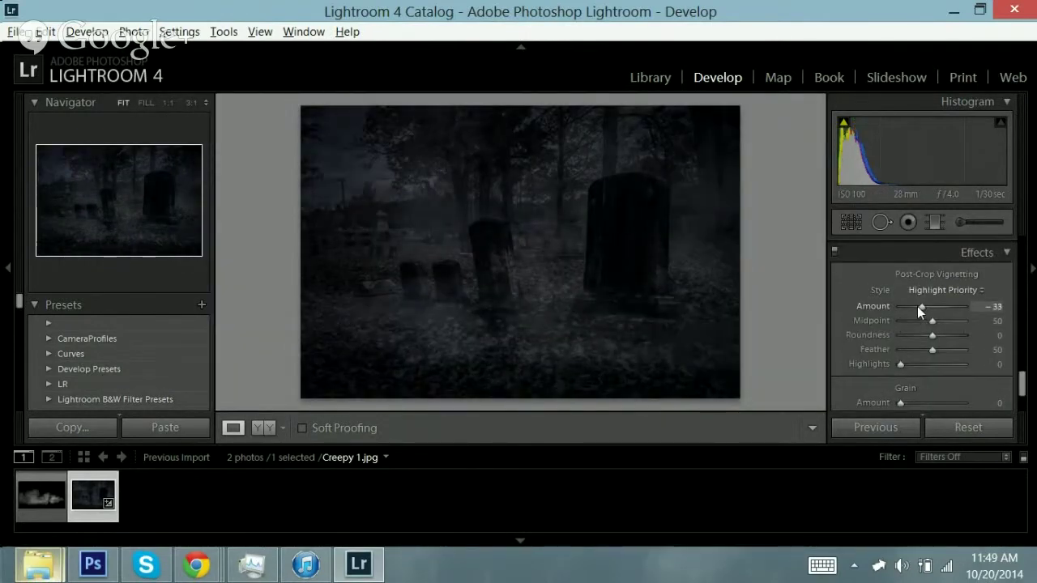
scroll(925, 308, up, 3)
key(F8)
key(F8)
click(833, 252)
scroll(921, 328, down, 5)
- Crop the photo to a wider aspect ratio
key(r)
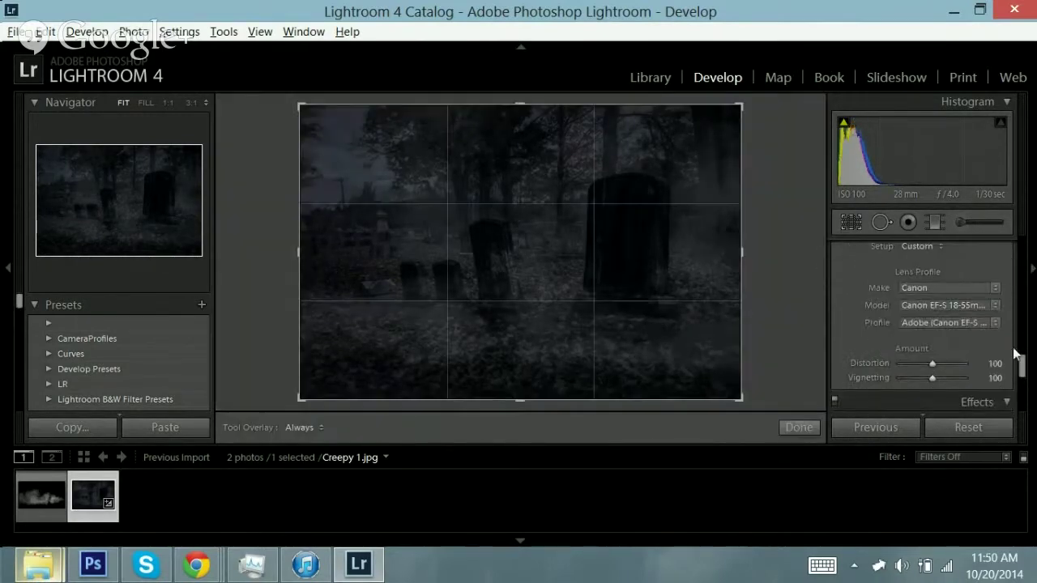
click(951, 271)
click(920, 298)
key(Return)
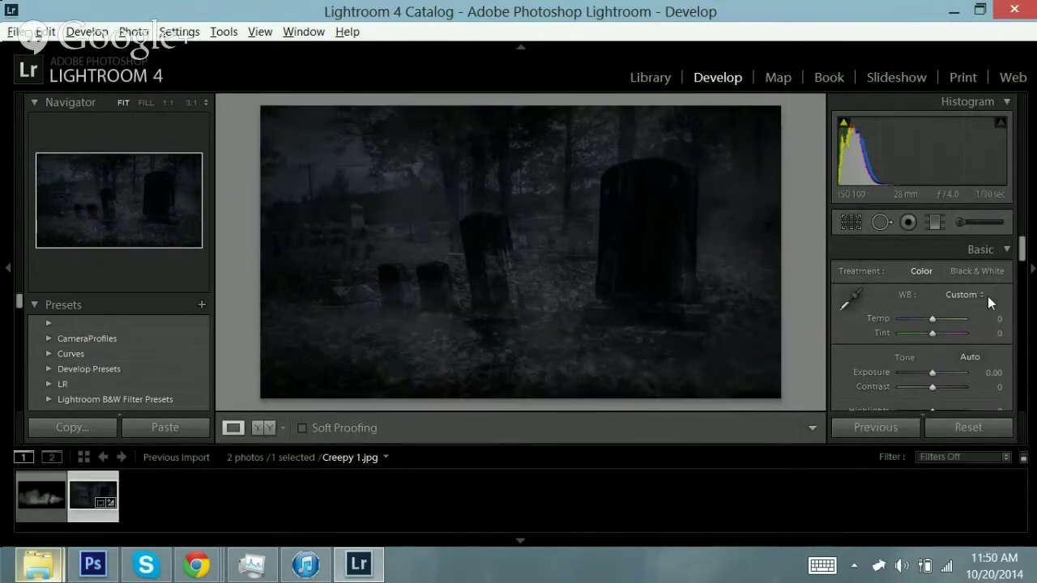
- Start exporting the photo with the custom file name 'CreepyFinal'
key(ctrl+shift+e)
key(ctrl+a)
key(BackSpace)
text(Final)
key(Home)
text(Creepy)
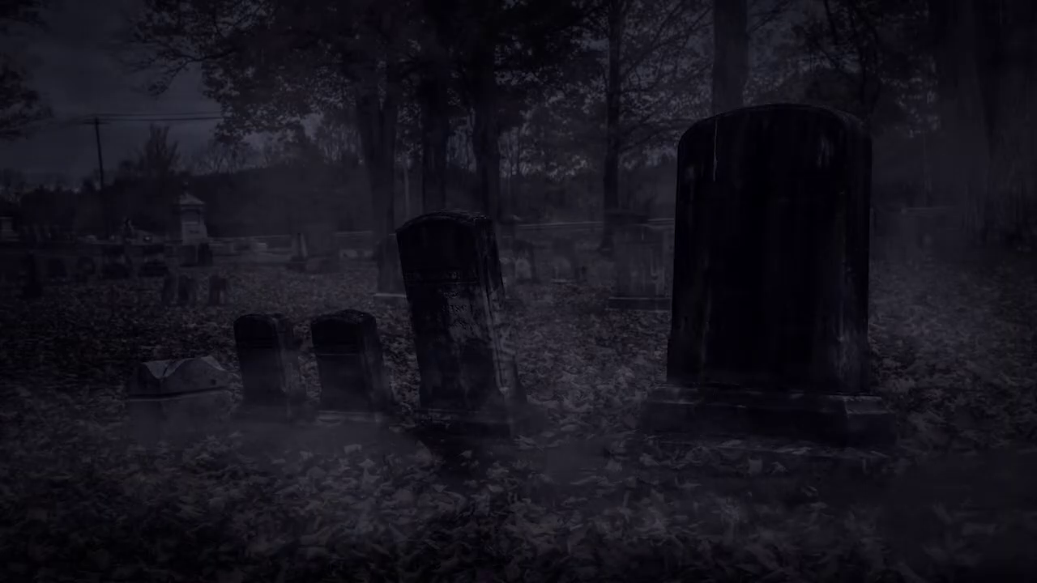